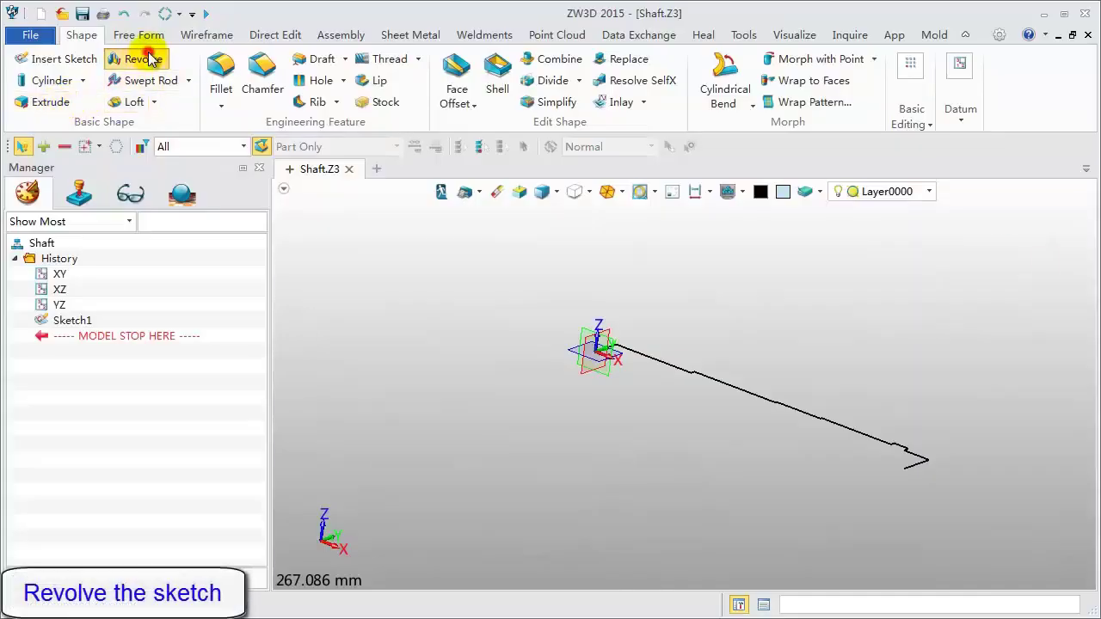
Revolve Sketch1 a full 360° about the X axis into the stepped shaft solid.
{"action": "left_click", "coordinate": [137, 59]}
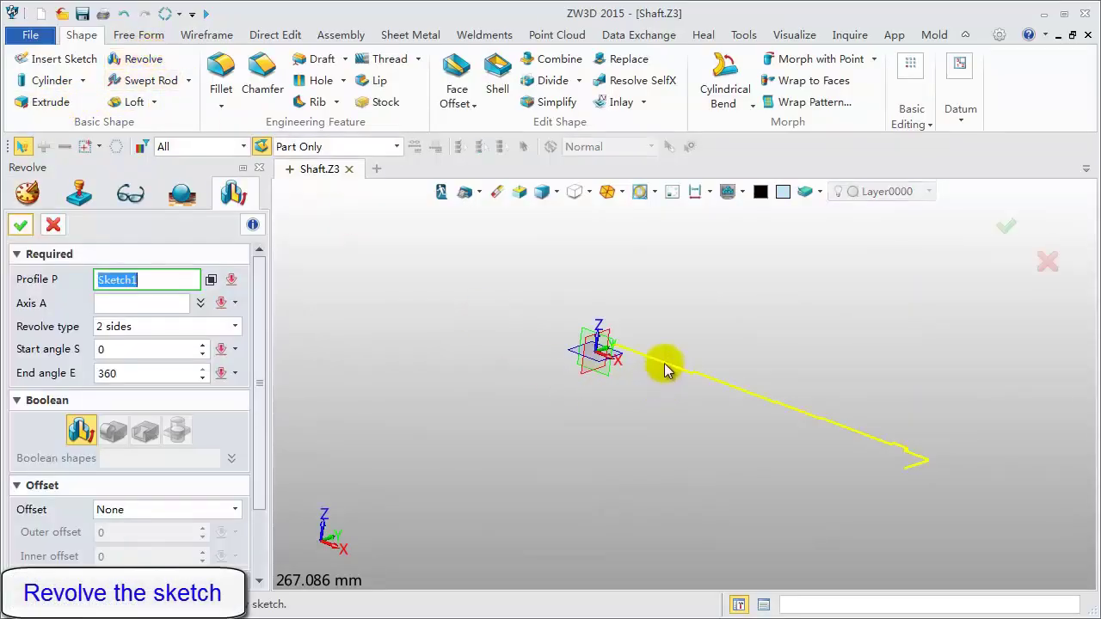
{"action": "left_click", "coordinate": [664, 368]}
{"action": "left_click", "coordinate": [609, 359]}
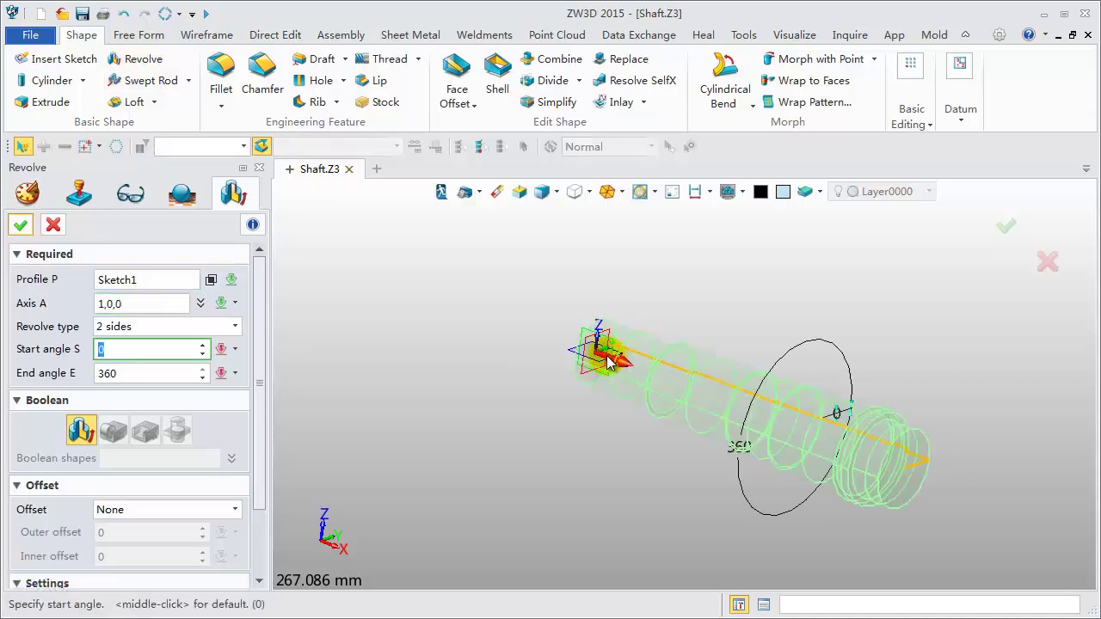
{"action": "middle_click", "coordinate": [609, 359]}
{"action": "left_click", "coordinate": [22, 227]}
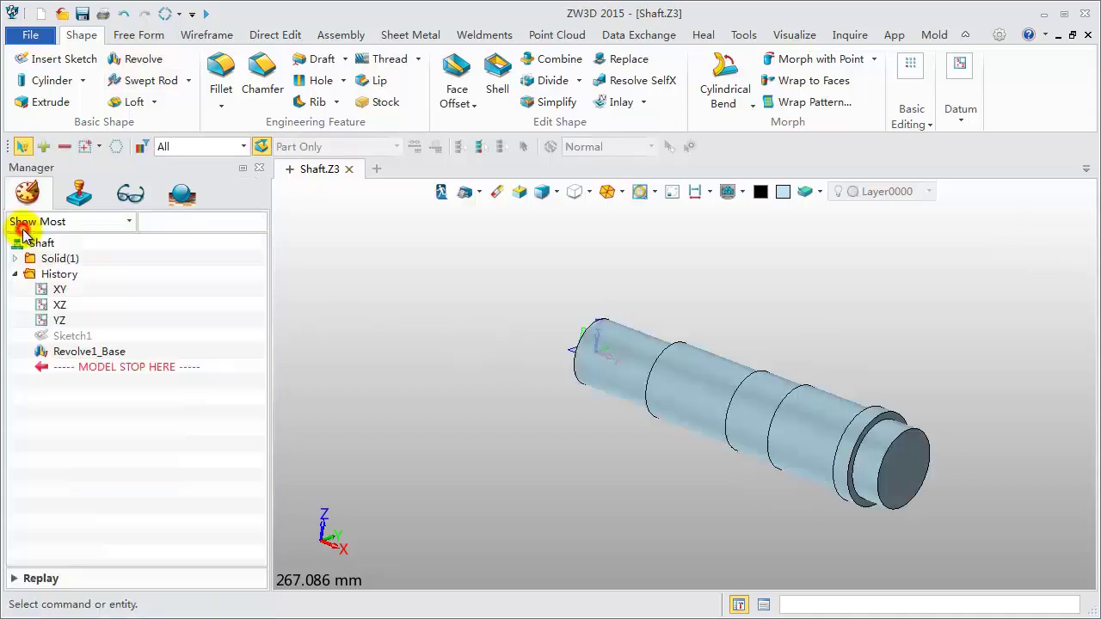
{"action": "scroll", "coordinate": [521, 386], "scroll_direction": "up", "scroll_amount": 2}
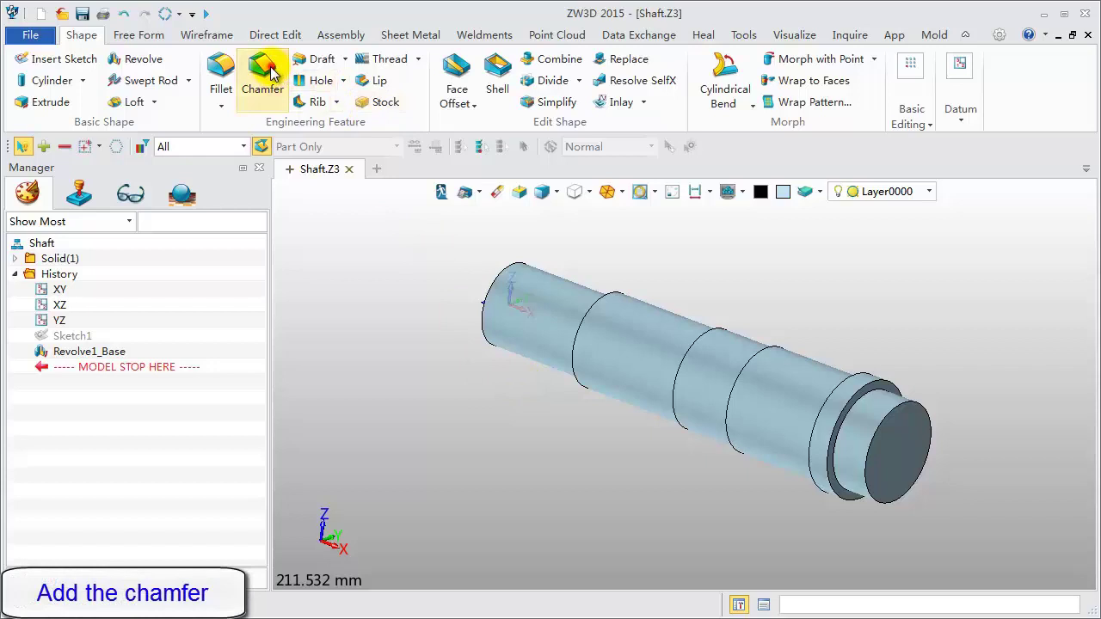
Chamfer the left and right end edges of the shaft with a setback of 3.
{"action": "left_click", "coordinate": [263, 73]}
{"action": "left_click", "coordinate": [495, 289]}
{"action": "left_click", "coordinate": [872, 454]}
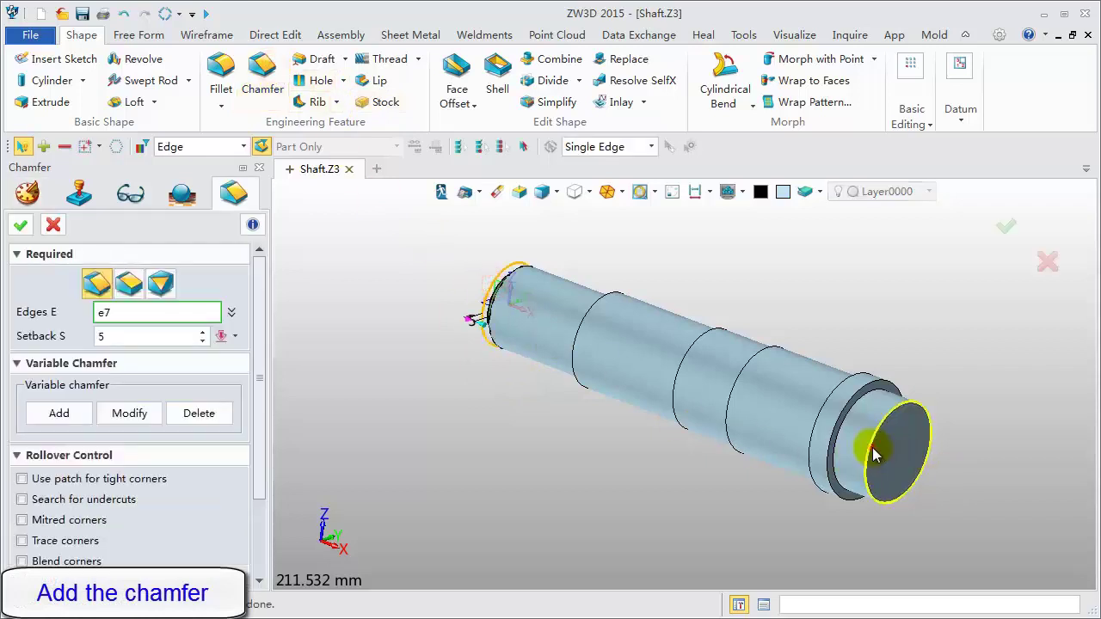
{"action": "left_click", "coordinate": [121, 336]}
{"action": "type", "text": "3"}
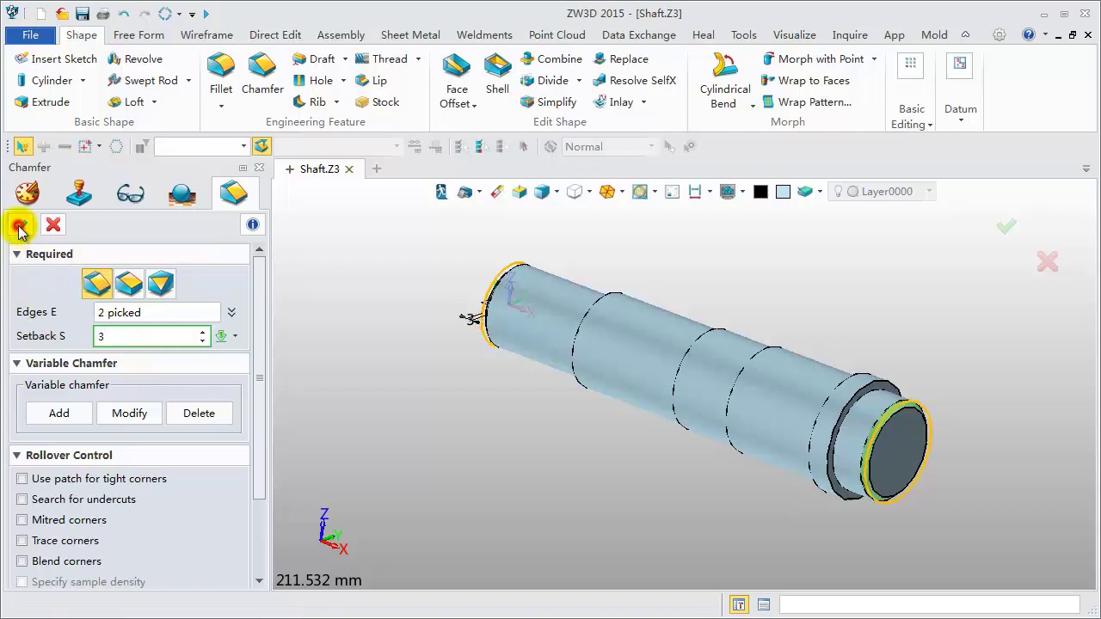
{"action": "left_click", "coordinate": [21, 224]}
{"action": "mouse_move", "coordinate": [258, 400]}
{"action": "middle_mouse_down"}
{"action": "mouse_move", "coordinate": [579, 464]}
{"action": "mouse_move", "coordinate": [388, 297]}
{"action": "mouse_move", "coordinate": [407, 345]}
{"action": "mouse_move", "coordinate": [328, 205]}
{"action": "middle_mouse_up"}
Insert a new sketch on the XY plane.
{"action": "right_click", "coordinate": [328, 205]}
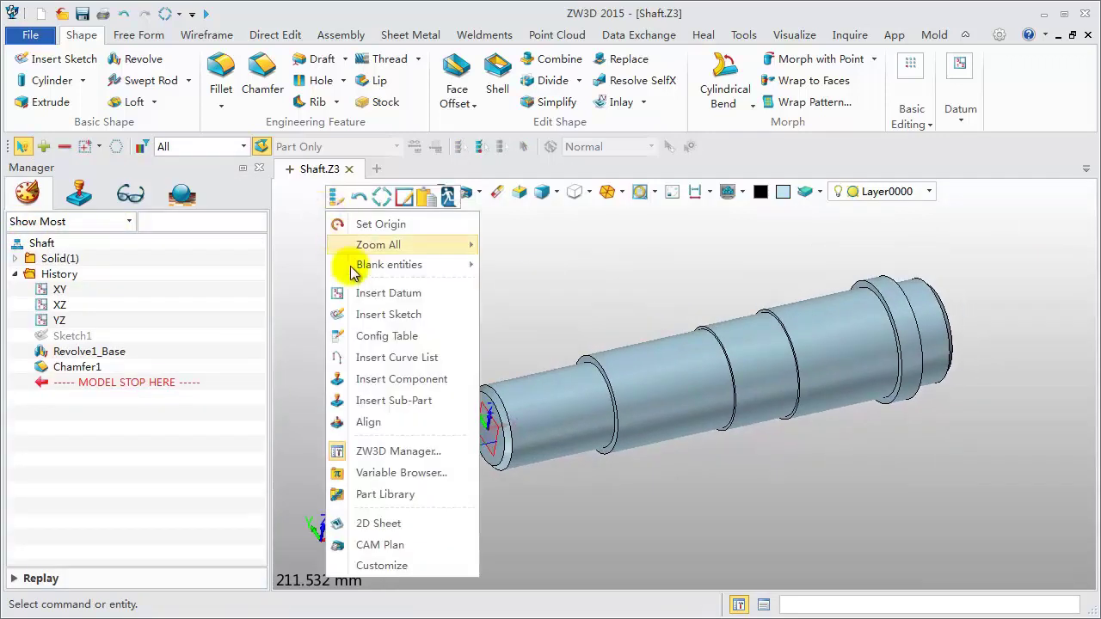
{"action": "left_click", "coordinate": [370, 315]}
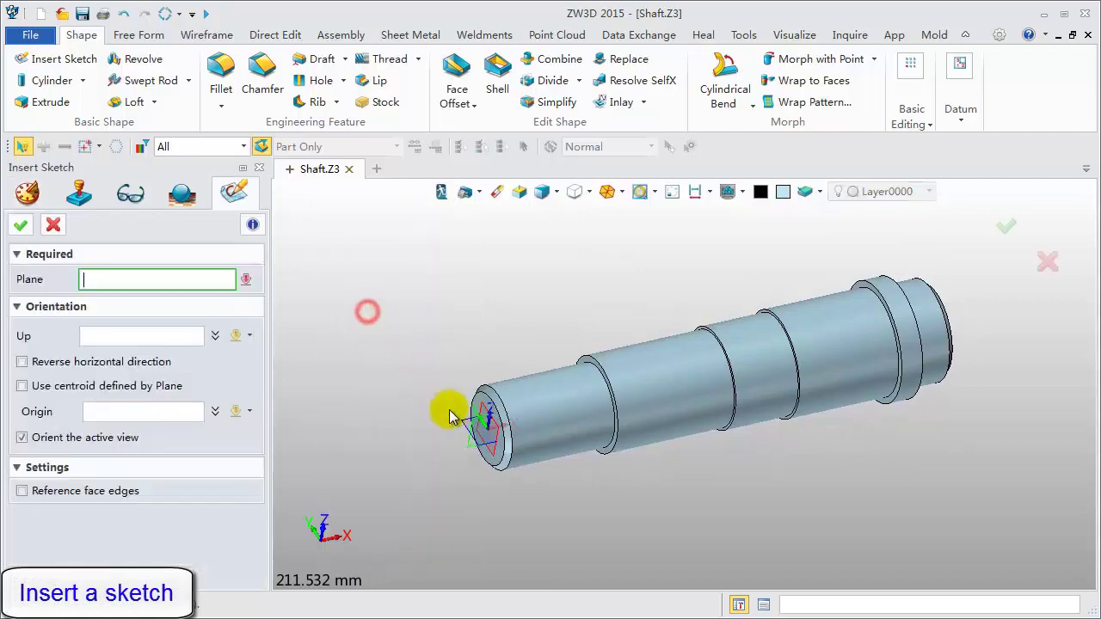
{"action": "left_click", "coordinate": [471, 430]}
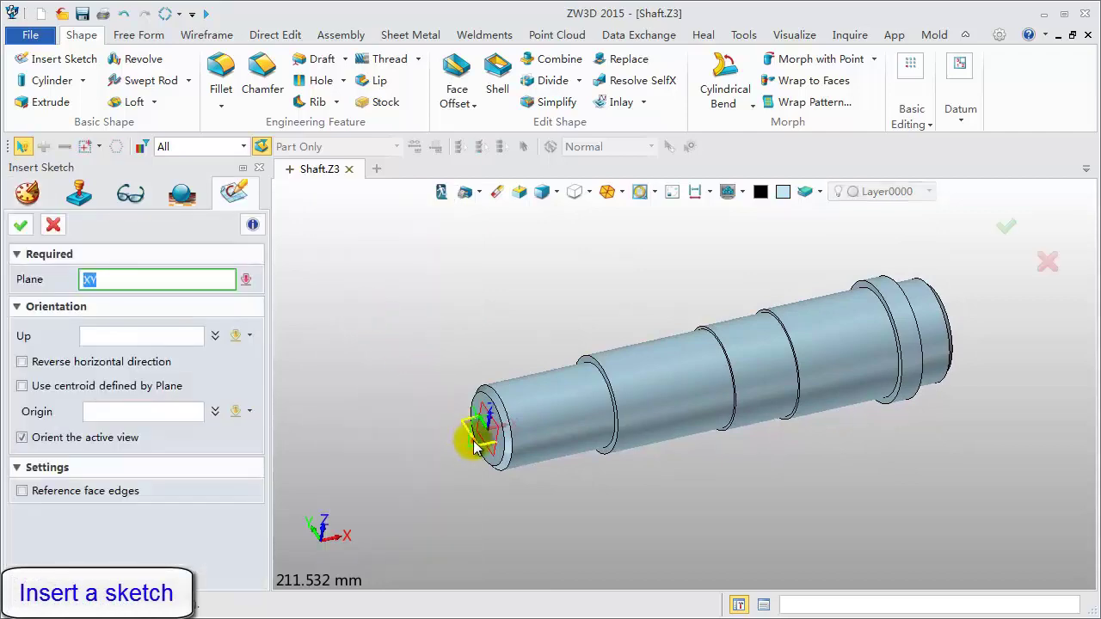
{"action": "left_click", "coordinate": [20, 224]}
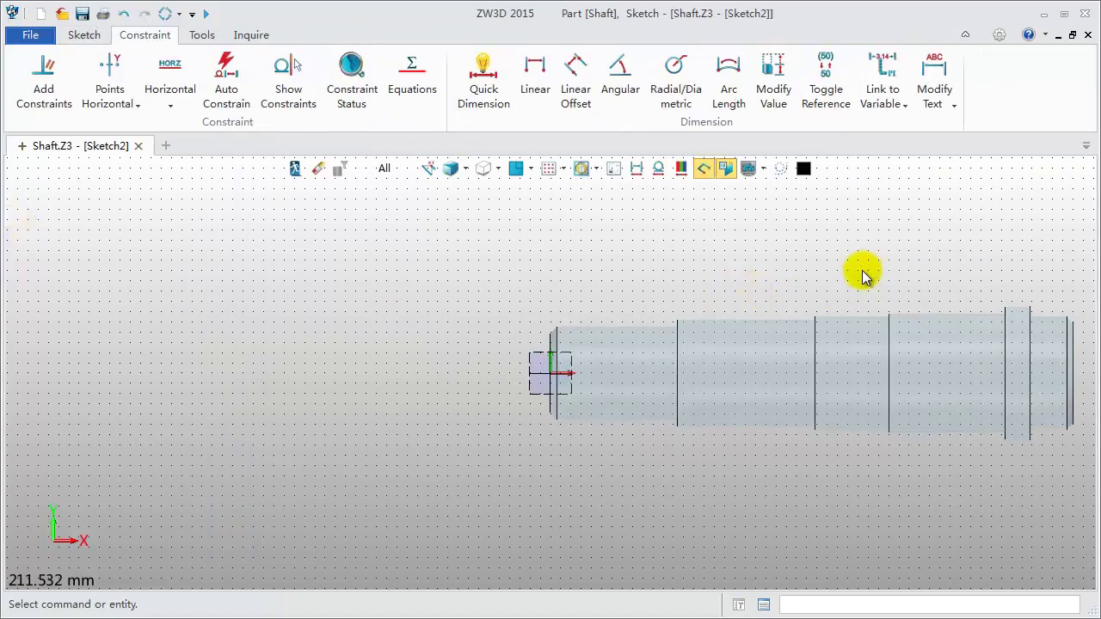
{"action": "middle_click_drag", "start_coordinate": [860, 270], "coordinate": [609, 297]}
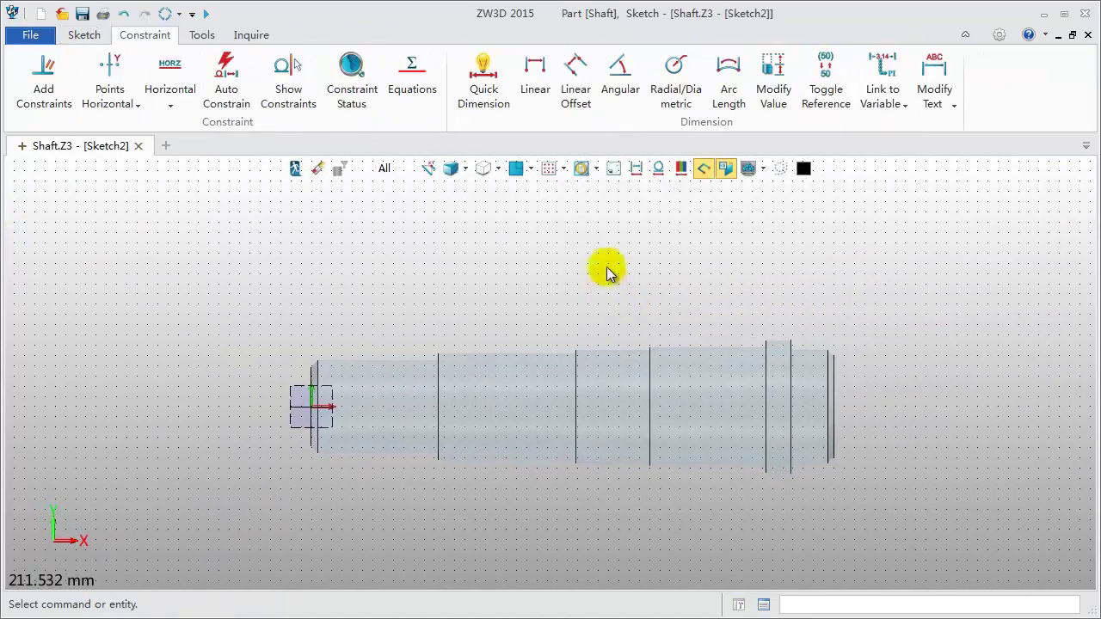
Reference the shaft's end edge and the right step edge as sketch lines.
{"action": "left_click", "coordinate": [83, 34]}
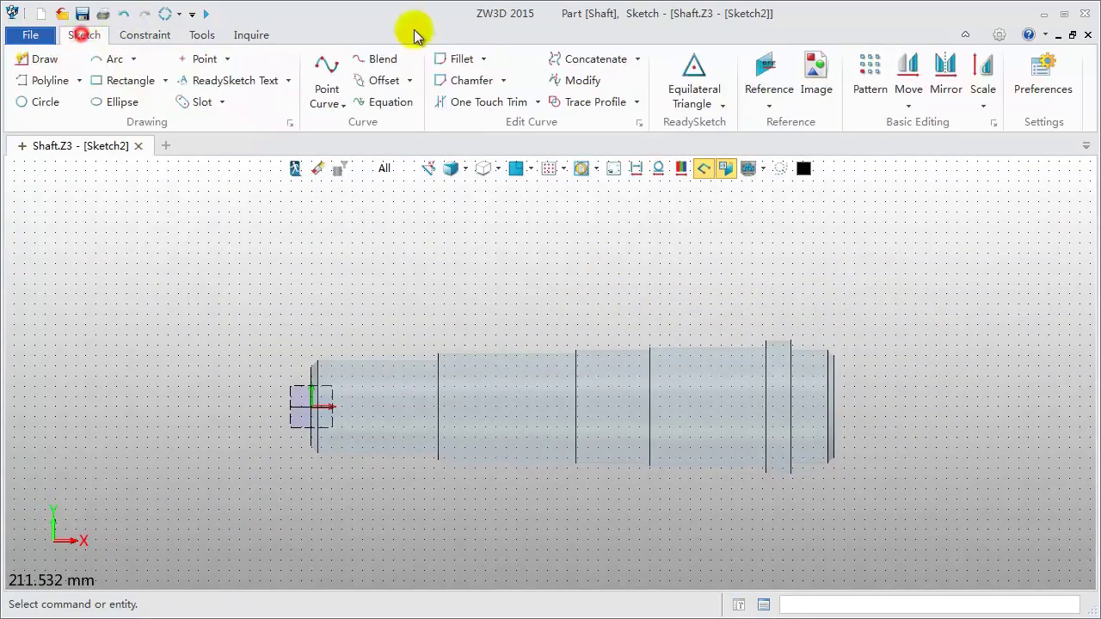
{"action": "left_click", "coordinate": [761, 62]}
{"action": "left_click", "coordinate": [313, 419]}
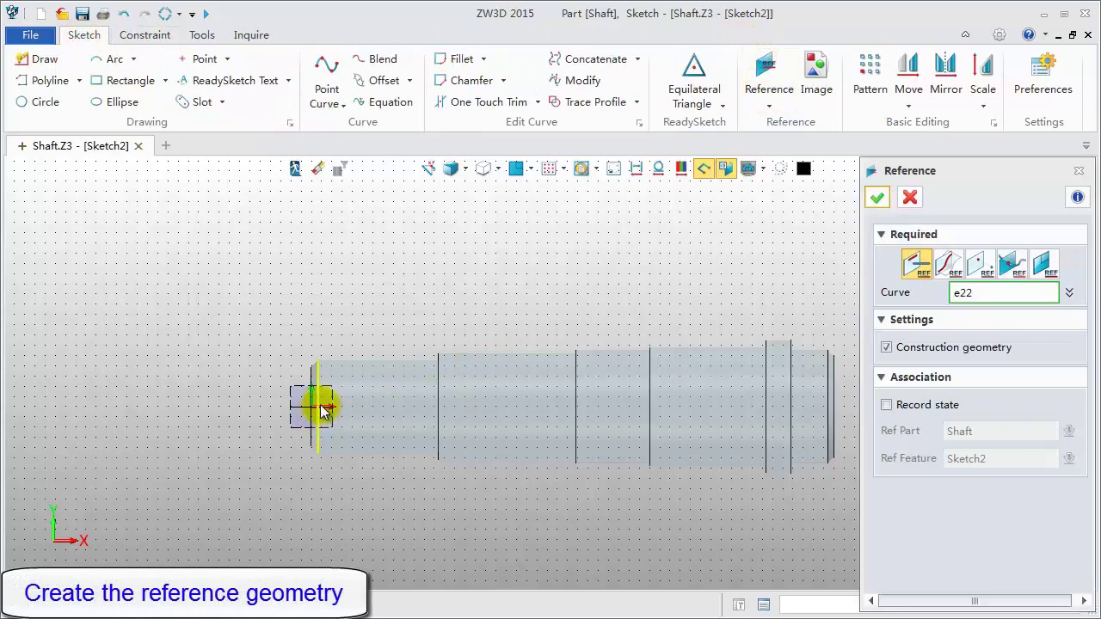
{"action": "left_click", "coordinate": [321, 411]}
{"action": "left_click", "coordinate": [764, 400]}
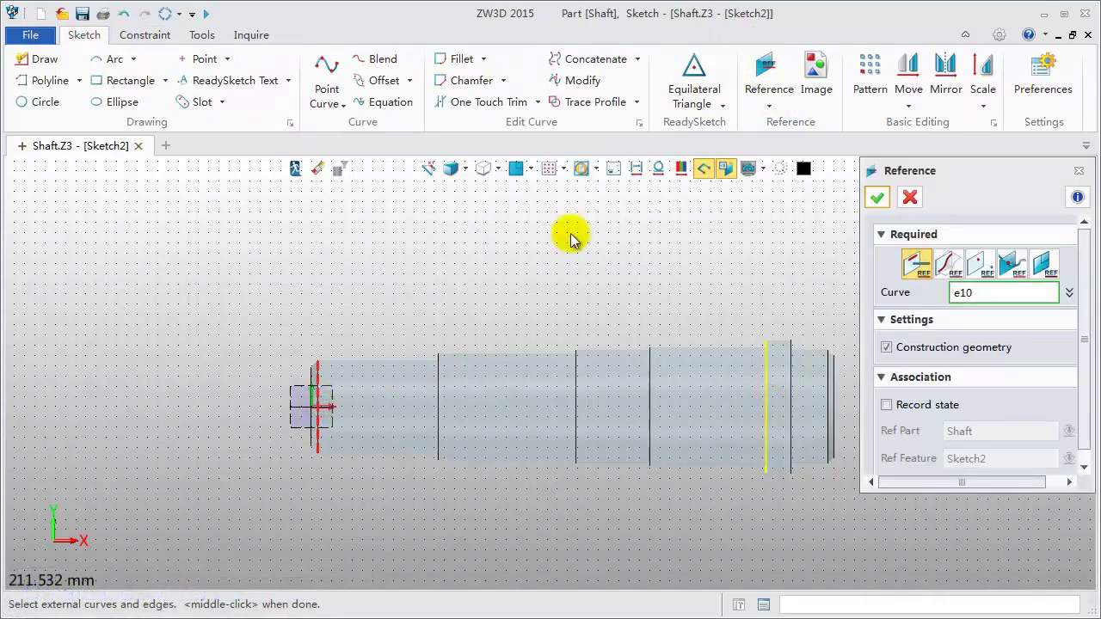
Sketch a radius-7 slot with centres at 15,0 and 50,0.
{"action": "left_click", "coordinate": [198, 101]}
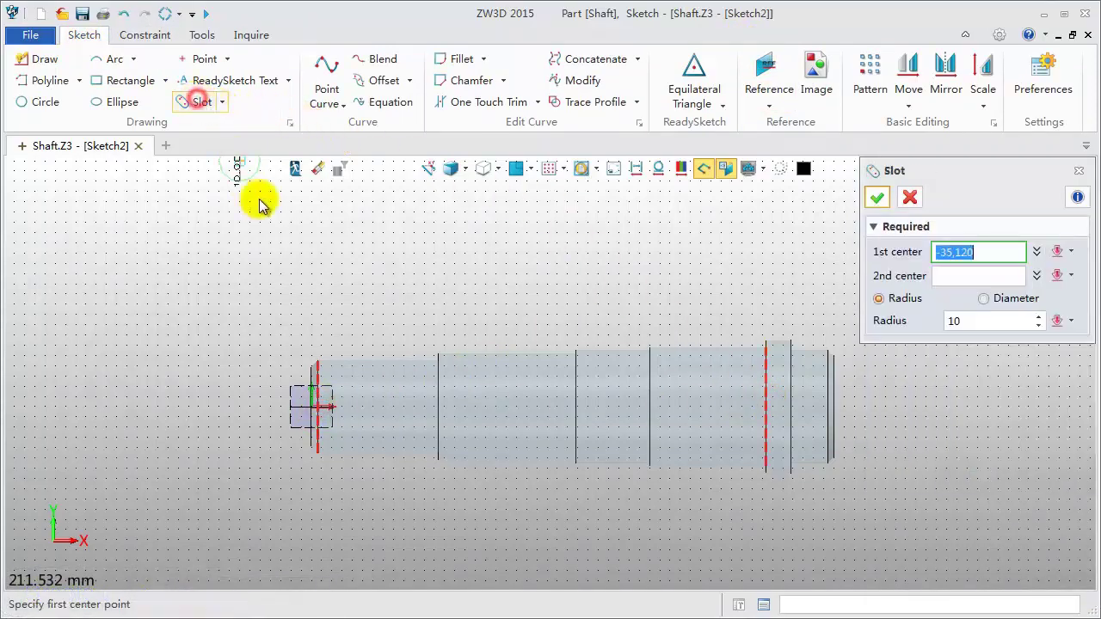
{"action": "left_click", "coordinate": [343, 407]}
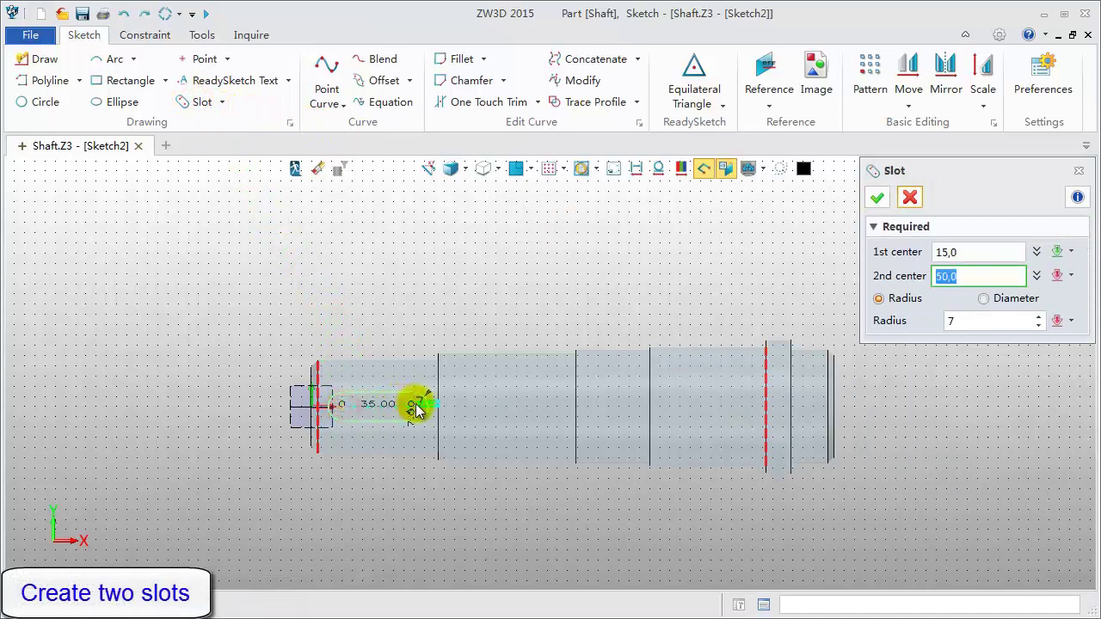
{"action": "left_click", "coordinate": [415, 406]}
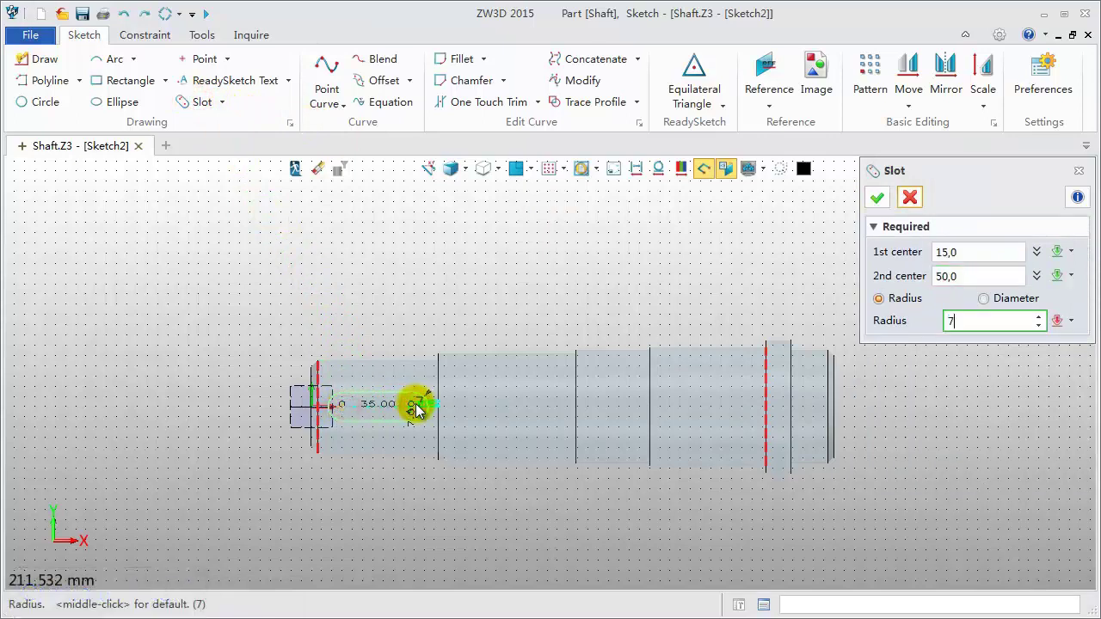
{"action": "key", "text": "Return"}
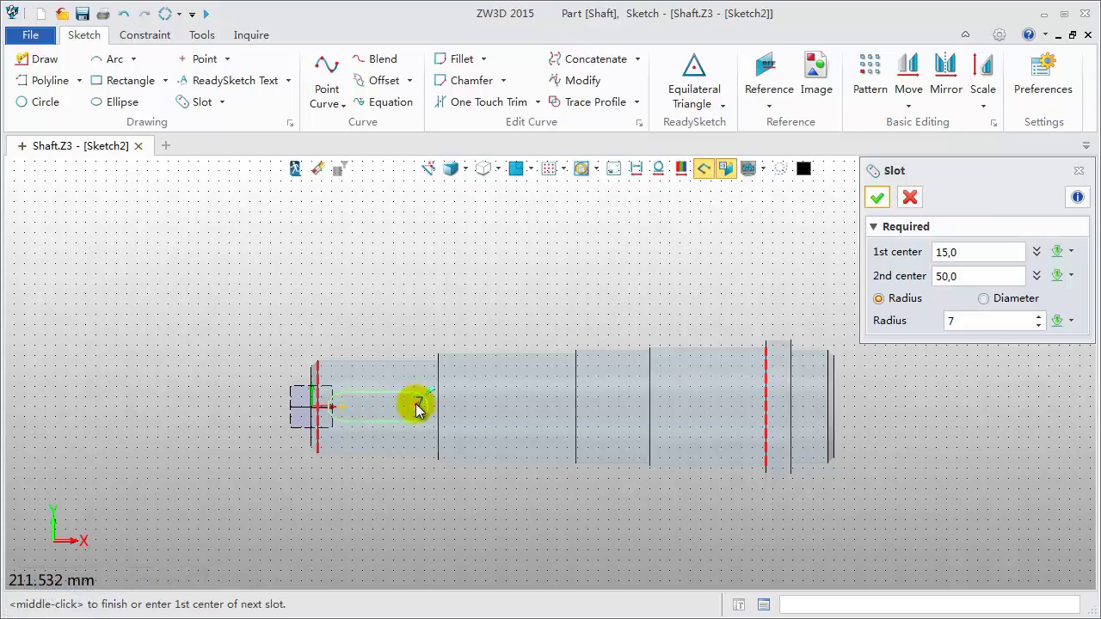
{"action": "middle_click", "coordinate": [416, 408]}
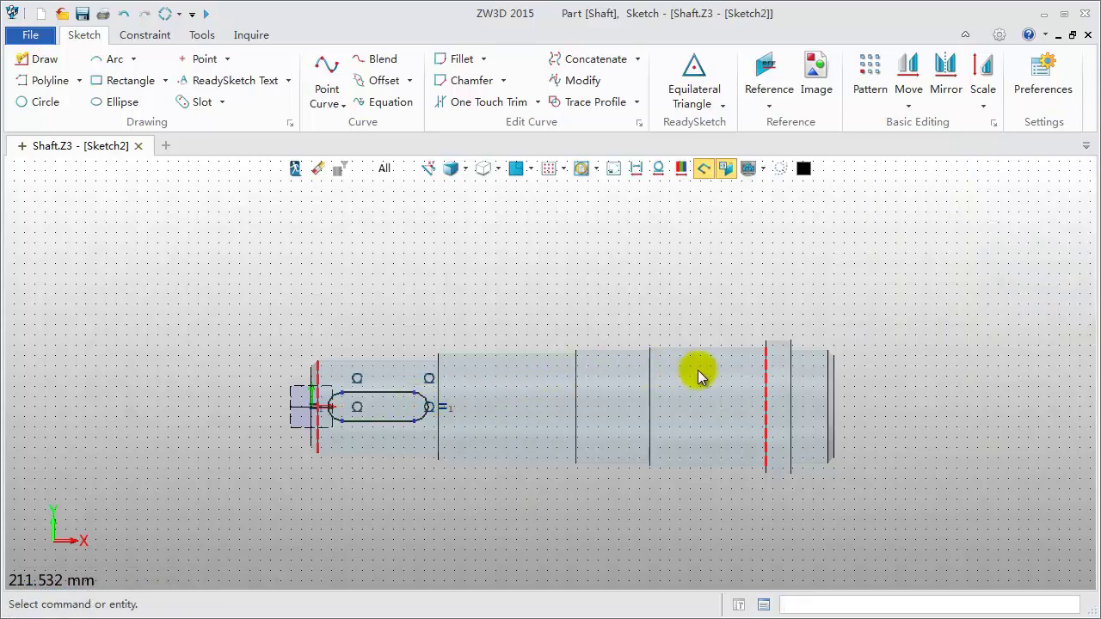
Sketch a second radius-7 slot with centres at 180,0 and 210,0.
{"action": "middle_click", "coordinate": [691, 341]}
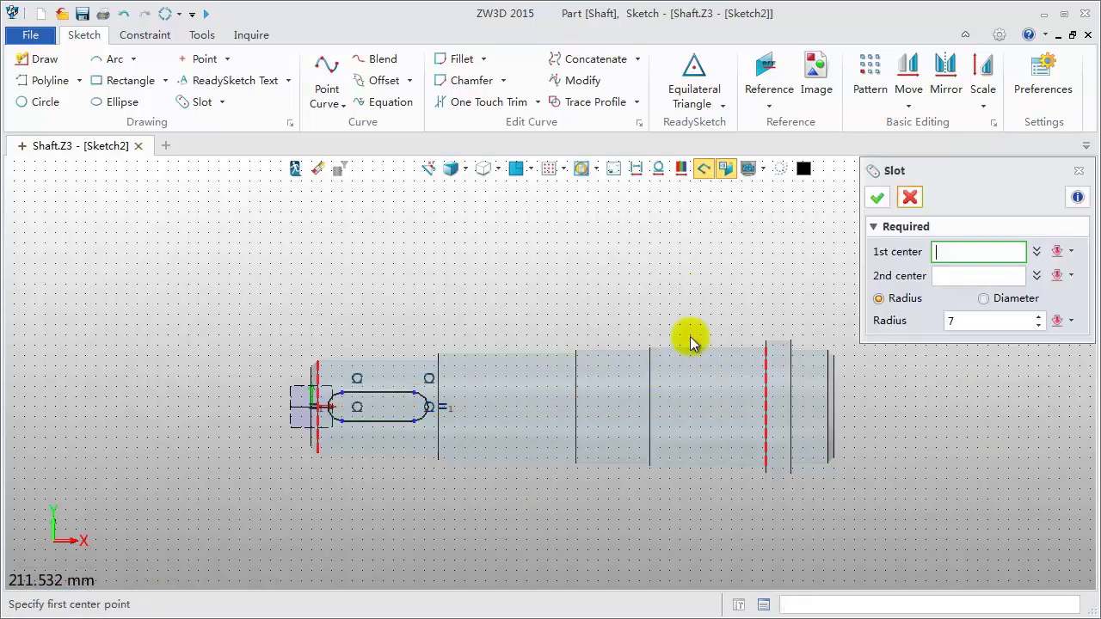
{"action": "left_click", "coordinate": [679, 408]}
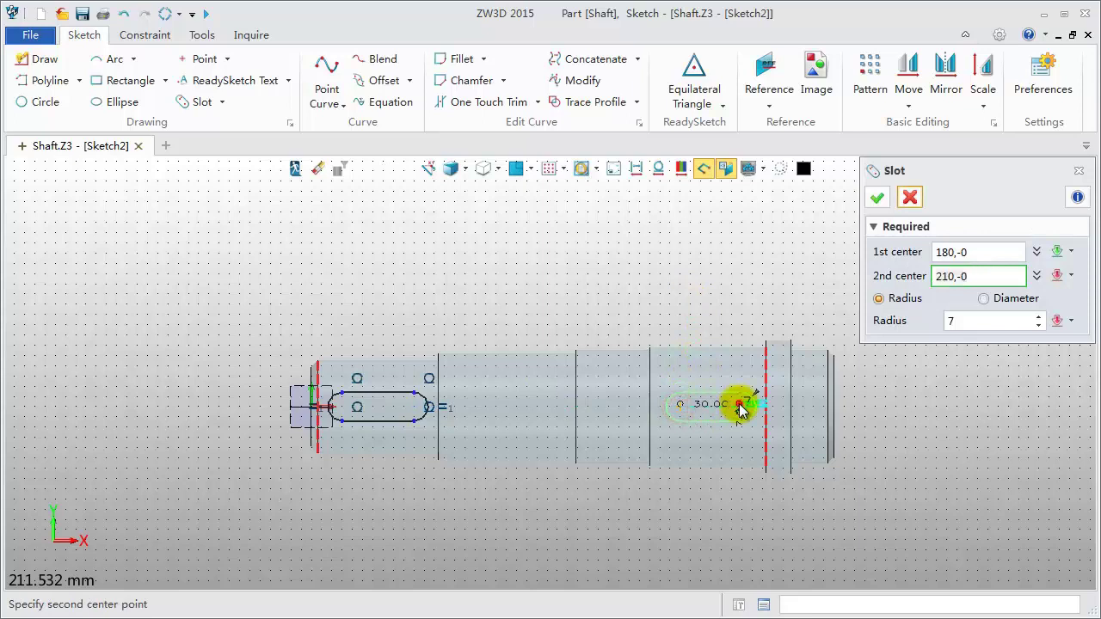
{"action": "left_click", "coordinate": [740, 409]}
{"action": "middle_click", "coordinate": [739, 409]}
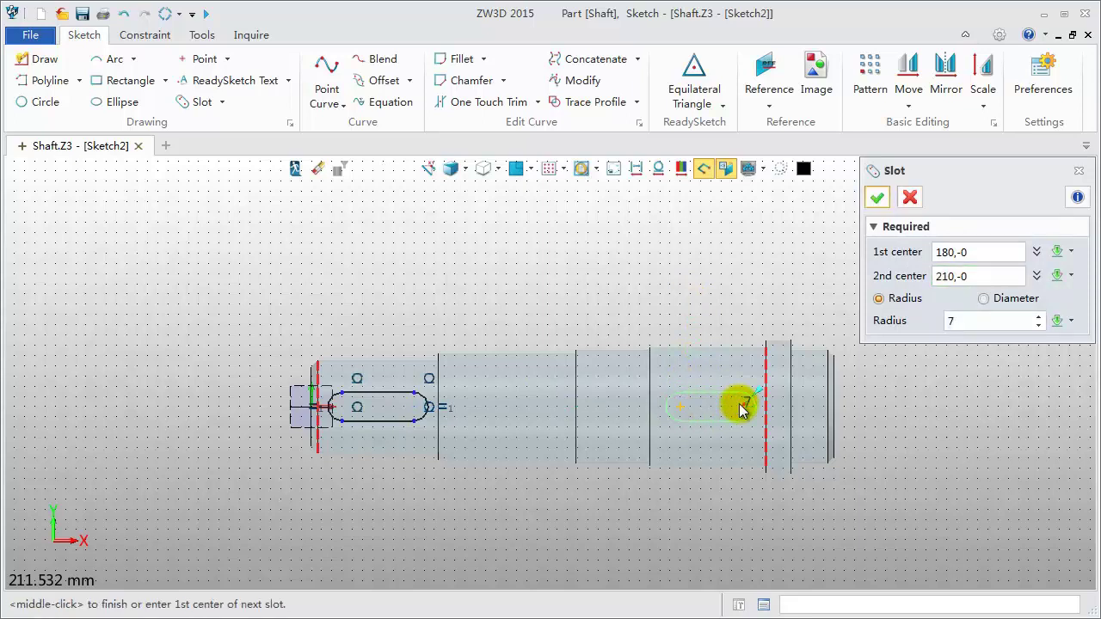
{"action": "middle_click", "coordinate": [739, 409]}
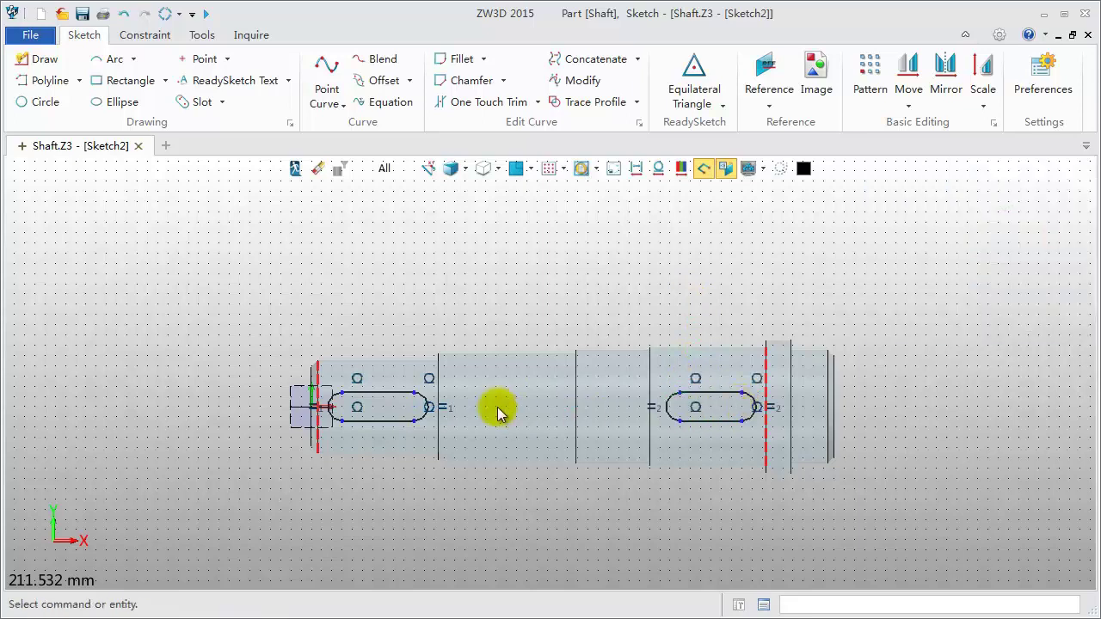
{"action": "scroll", "coordinate": [386, 445], "scroll_direction": "up", "scroll_amount": 1}
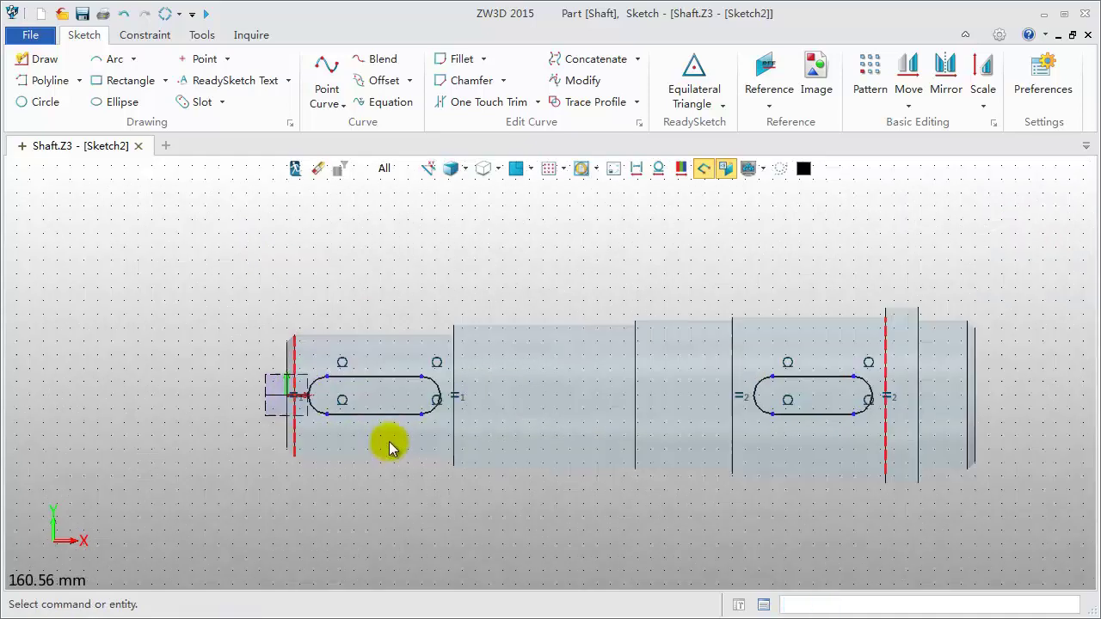
{"action": "scroll", "coordinate": [374, 434], "scroll_direction": "up", "scroll_amount": 1}
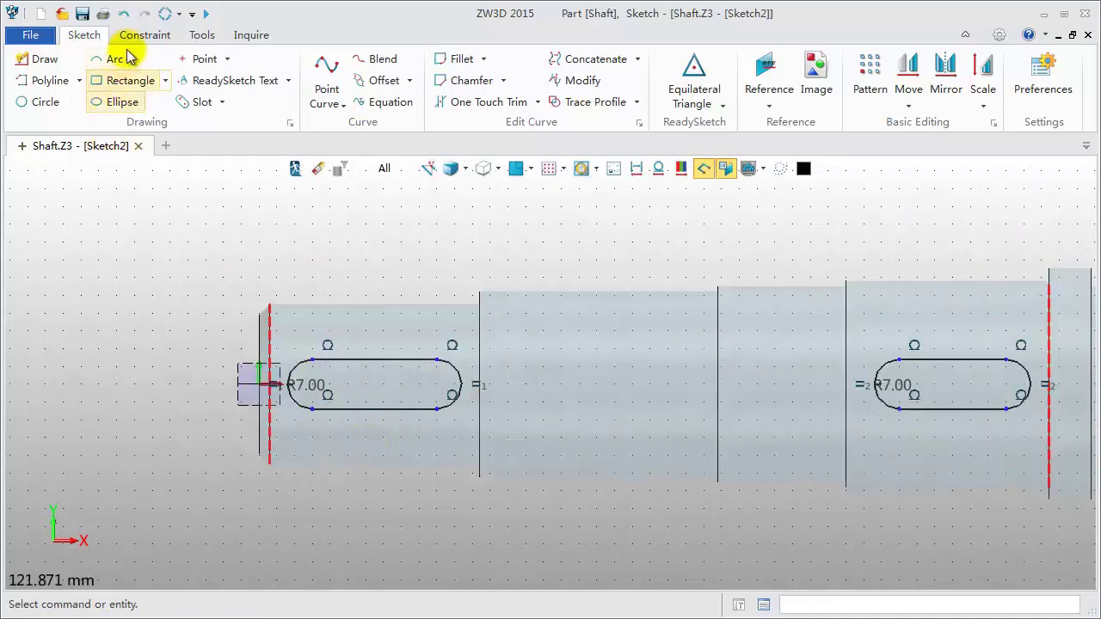
Dimension the left slot's length to 42.
{"action": "left_click", "coordinate": [148, 34]}
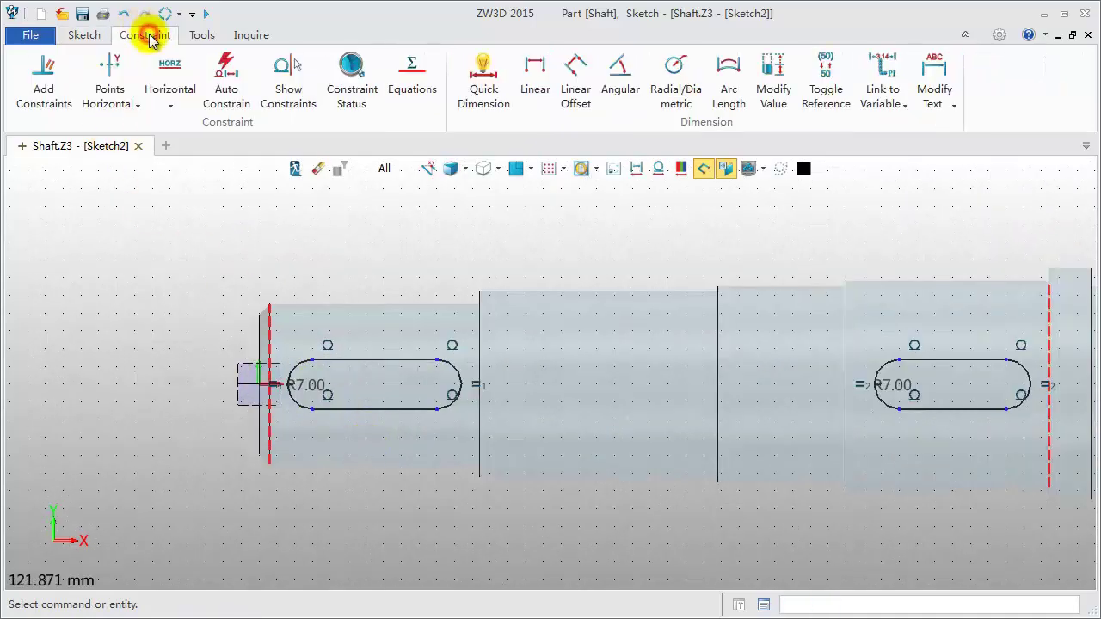
{"action": "left_click", "coordinate": [483, 86]}
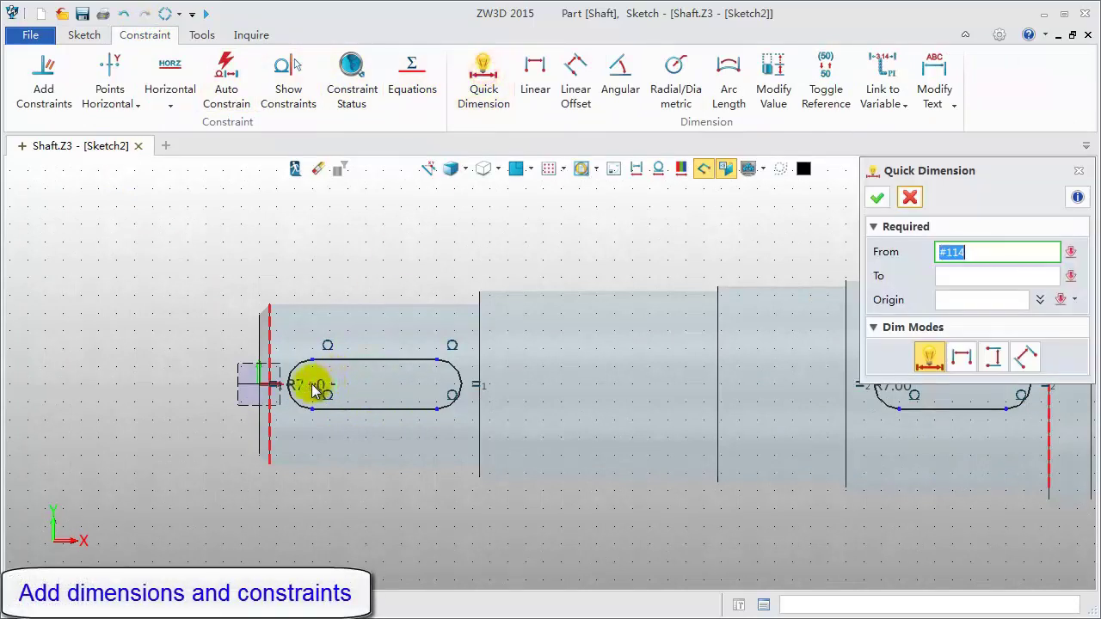
{"action": "left_click", "coordinate": [435, 386]}
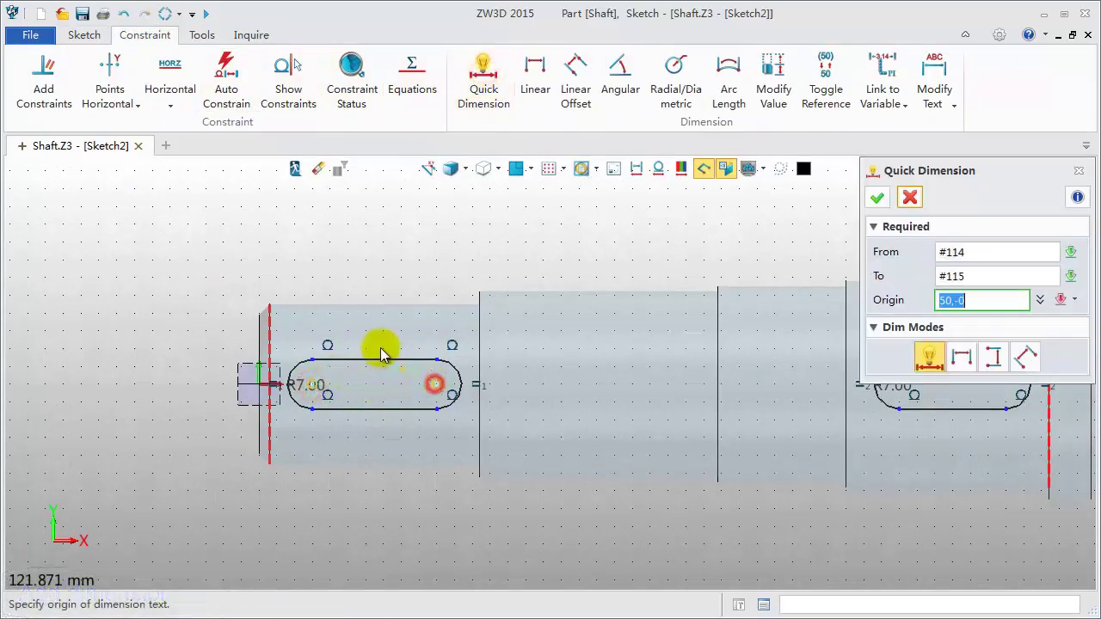
{"action": "left_click", "coordinate": [375, 330]}
{"action": "type", "text": "42"}
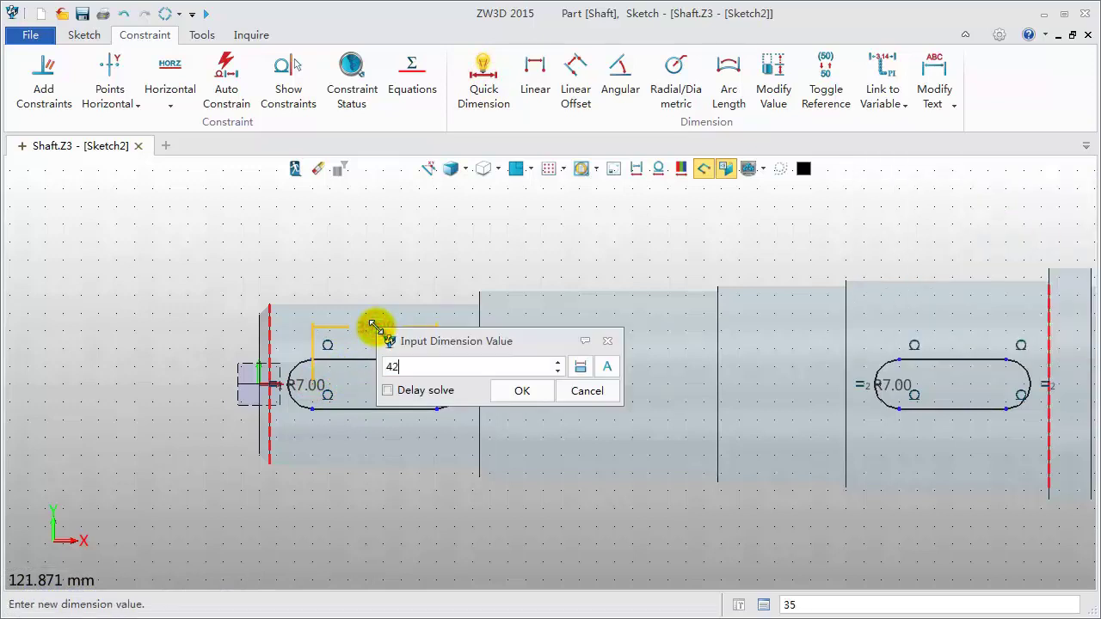
{"action": "key", "text": "Return"}
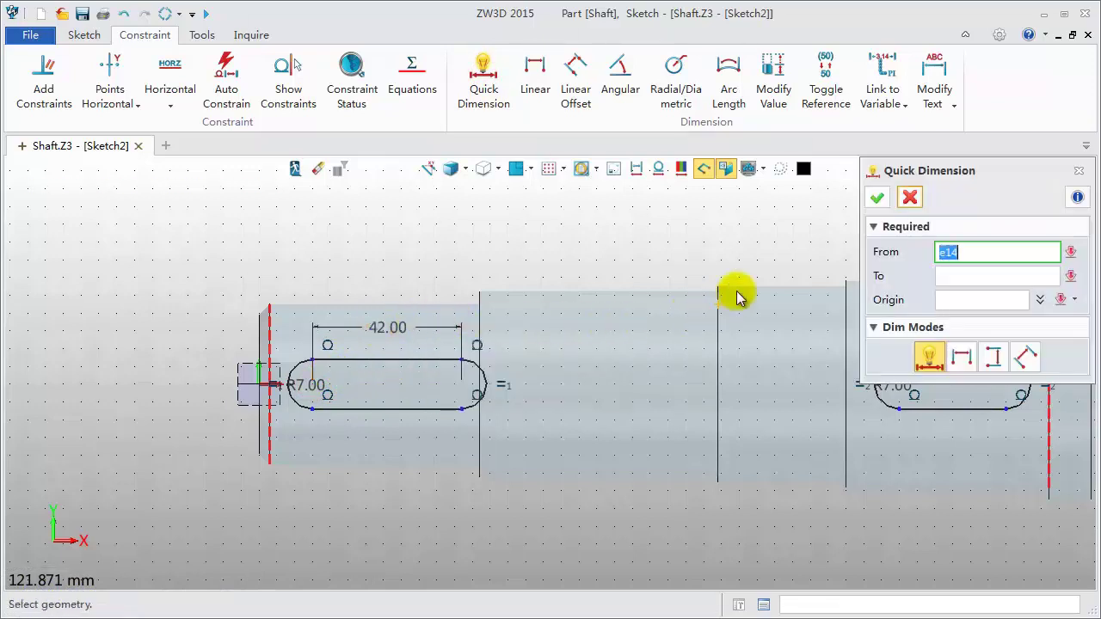
Dimension the right slot's length to 36.
{"action": "left_click_drag", "start_coordinate": [1024, 181], "coordinate": [707, 200]}
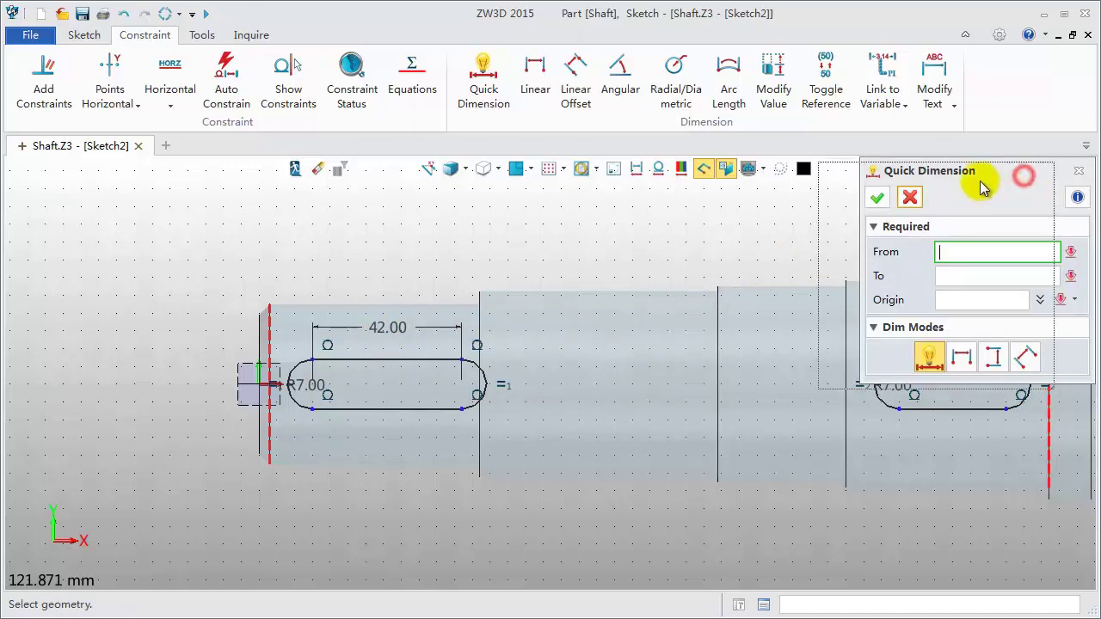
{"action": "left_click", "coordinate": [879, 389]}
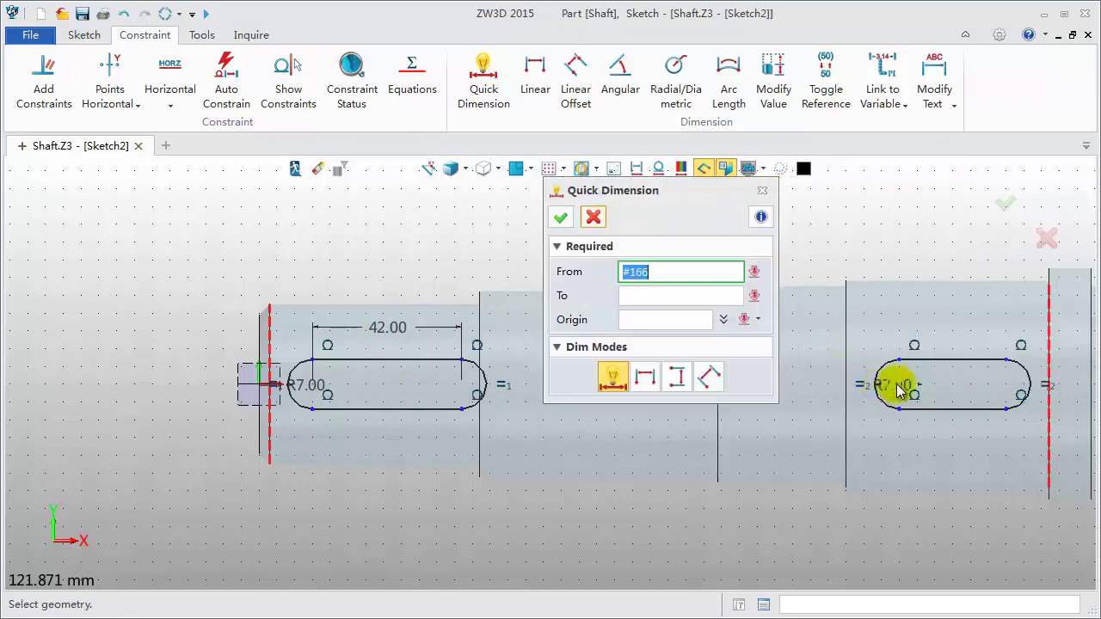
{"action": "left_click", "coordinate": [1005, 385]}
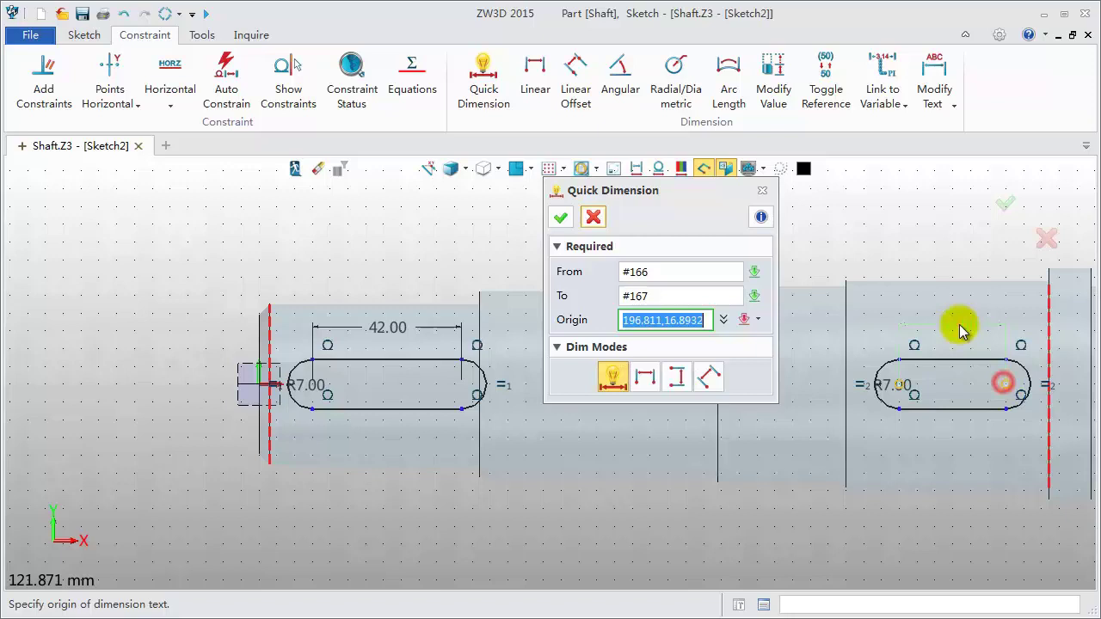
{"action": "left_click", "coordinate": [959, 327]}
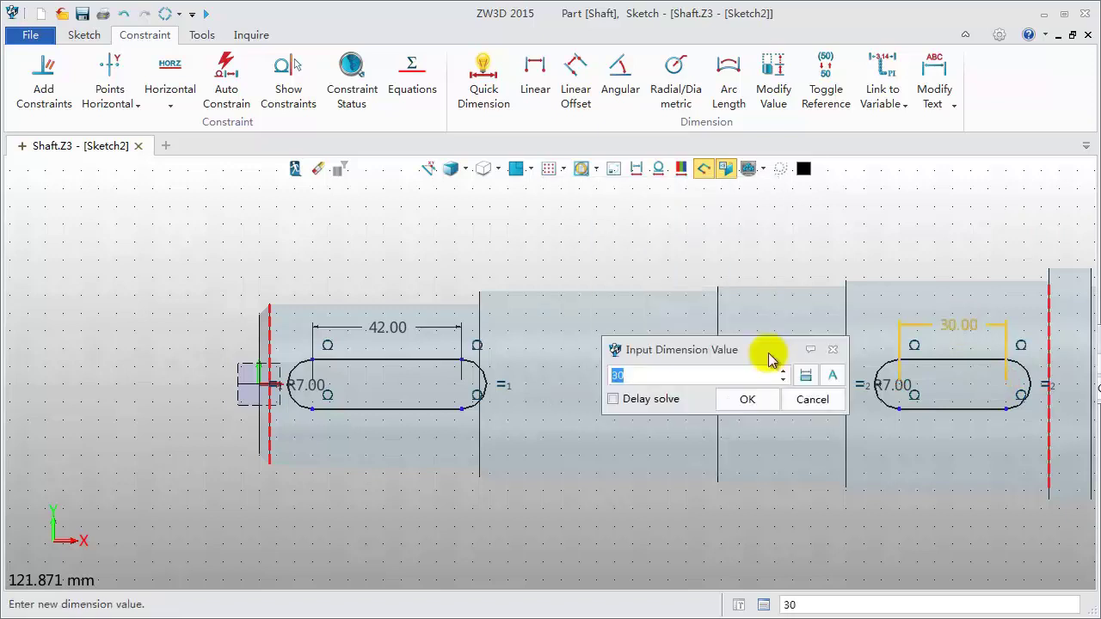
{"action": "type", "text": "36"}
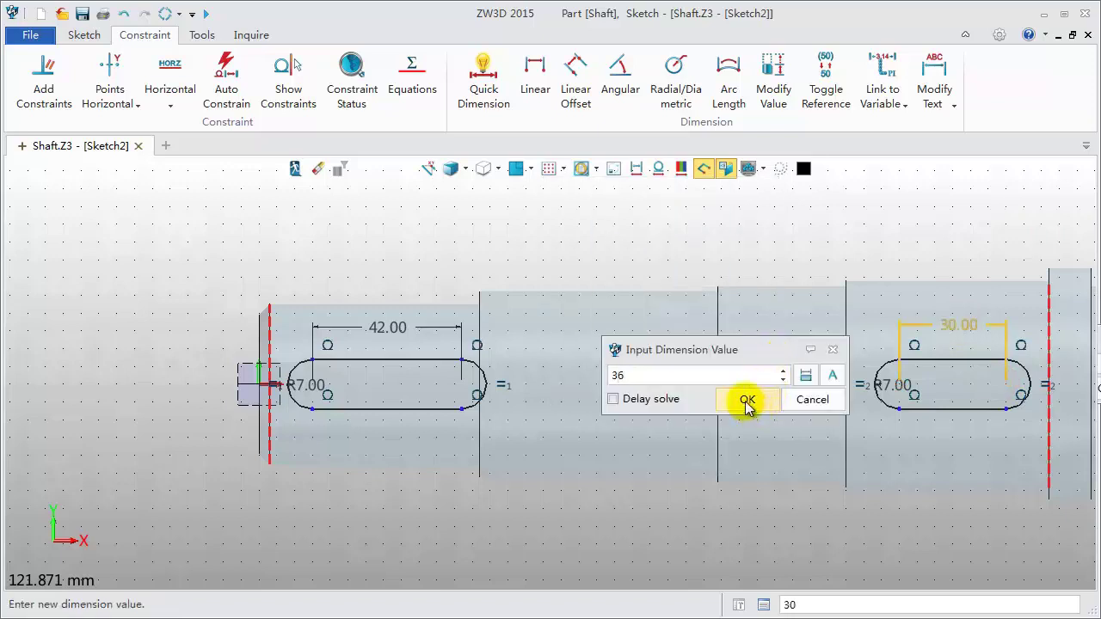
{"action": "left_click", "coordinate": [747, 400]}
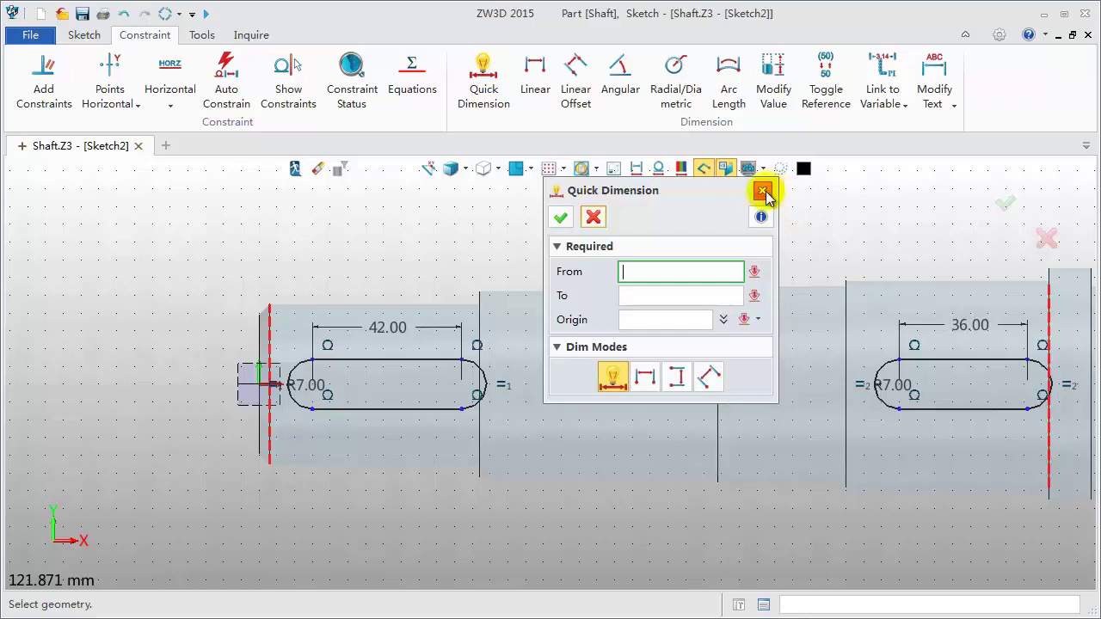
Place the right slot 12 from the red reference line.
{"action": "left_click", "coordinate": [1027, 406]}
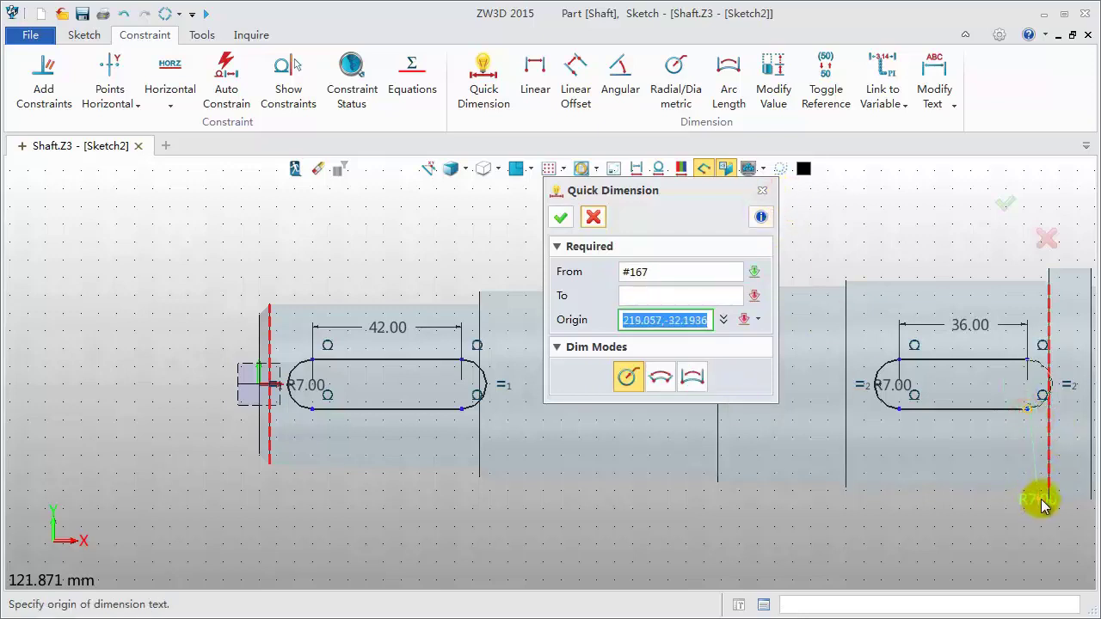
{"action": "left_click", "coordinate": [1047, 487]}
{"action": "left_click", "coordinate": [1007, 463]}
{"action": "type", "text": "1"}
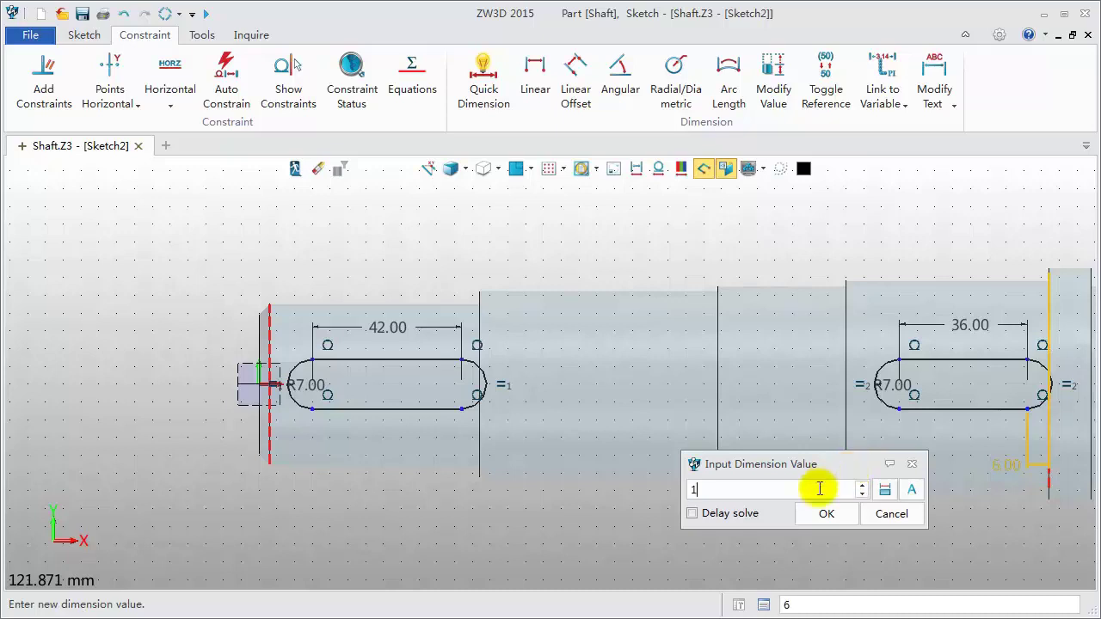
{"action": "type", "text": "2"}
{"action": "left_click", "coordinate": [827, 514]}
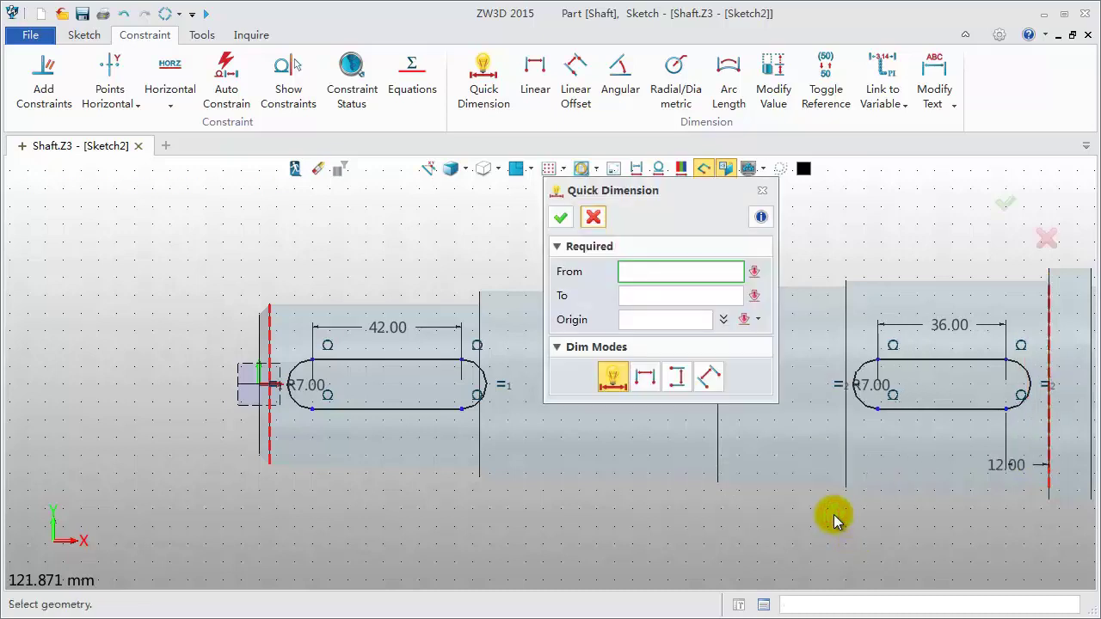
{"action": "left_click", "coordinate": [762, 191]}
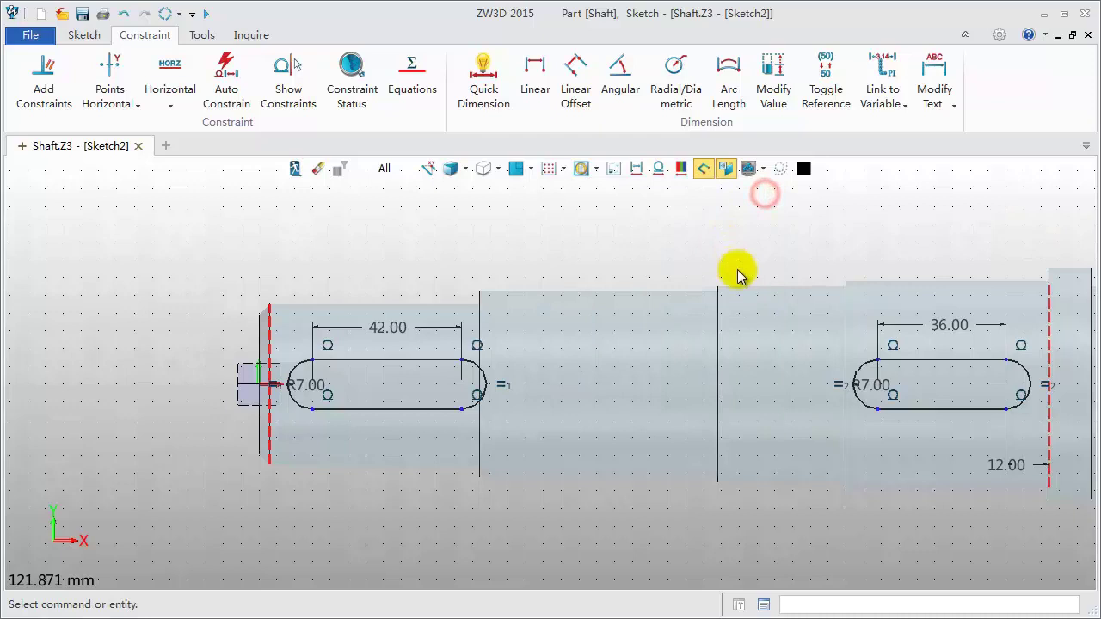
{"action": "middle_click_drag", "start_coordinate": [793, 238], "coordinate": [663, 238]}
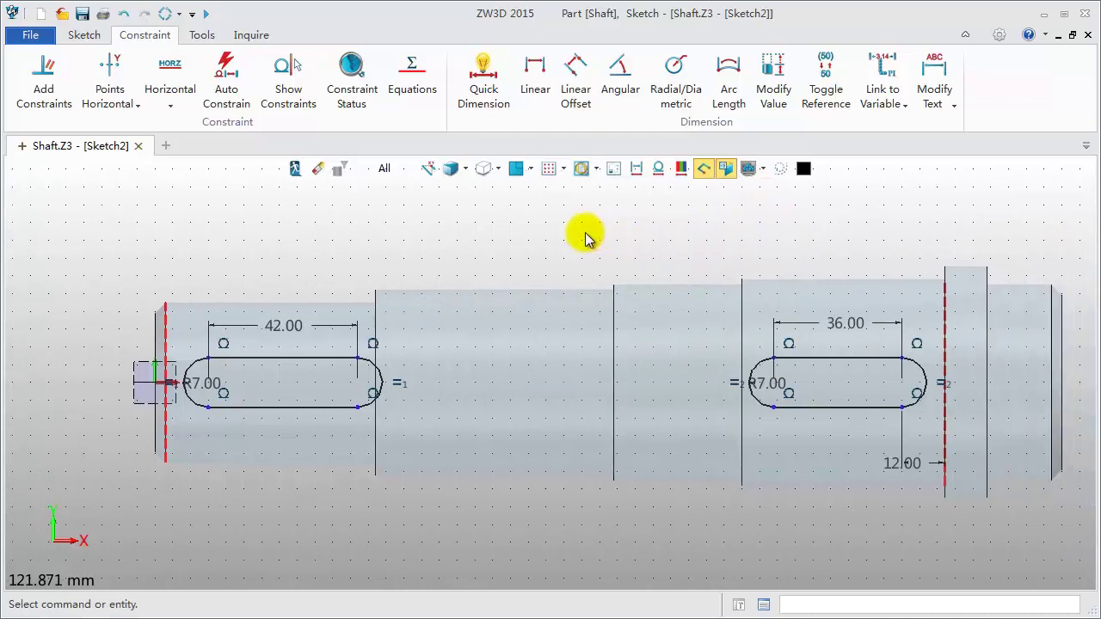
Make the left slot's rounded end concentric with the shaft-end reference RefCurve0.
{"action": "left_click", "coordinate": [43, 76]}
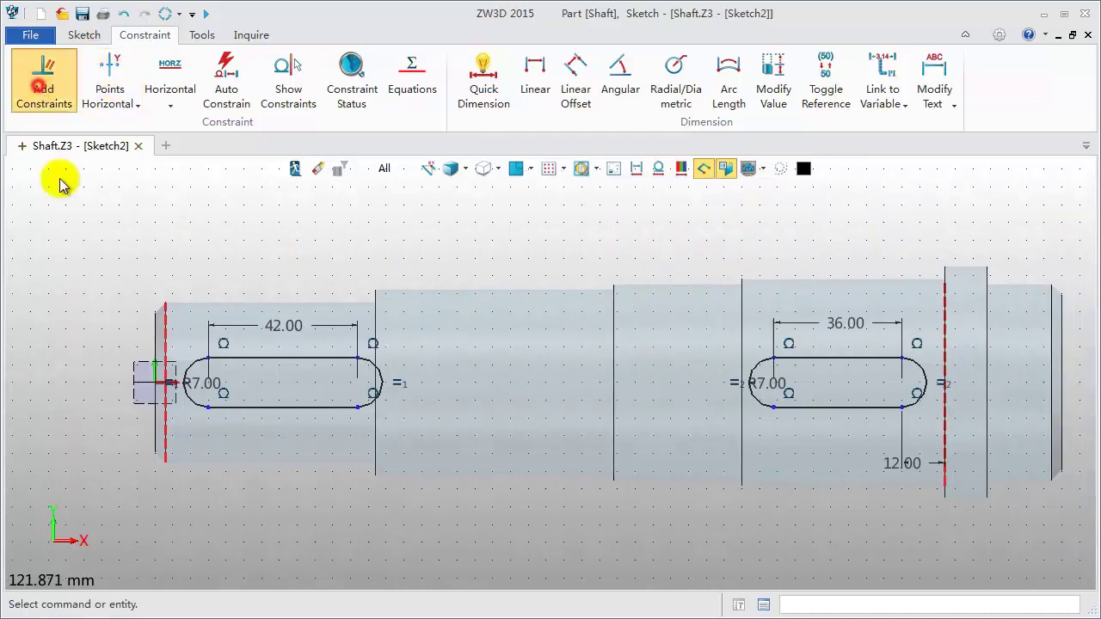
{"action": "left_click", "coordinate": [184, 401]}
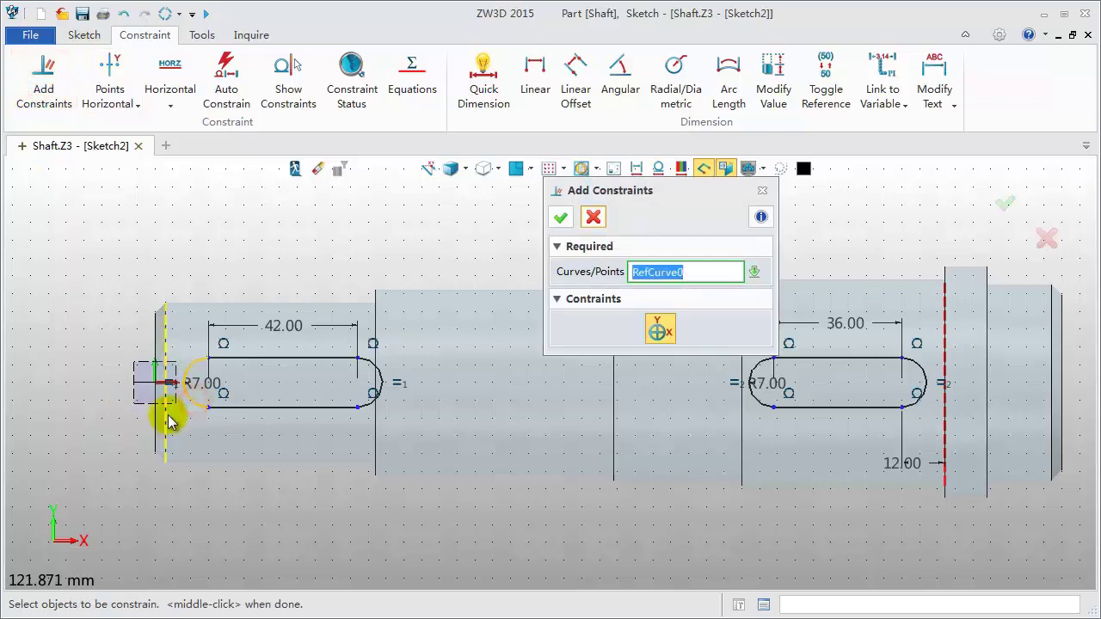
{"action": "left_click", "coordinate": [170, 421]}
{"action": "left_click", "coordinate": [560, 219]}
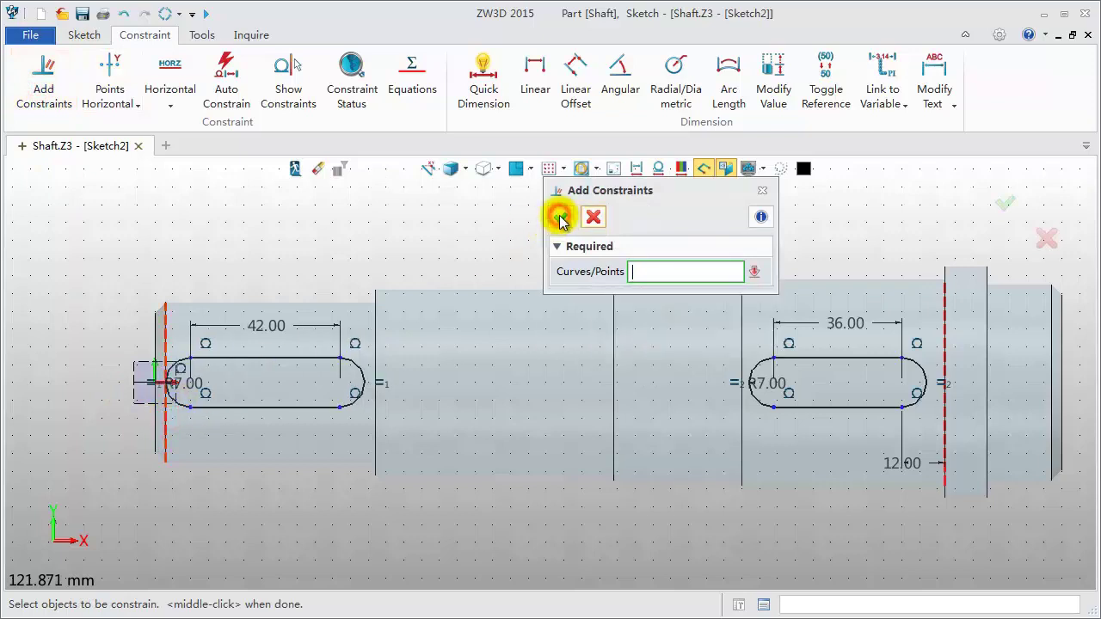
{"action": "left_click", "coordinate": [762, 192]}
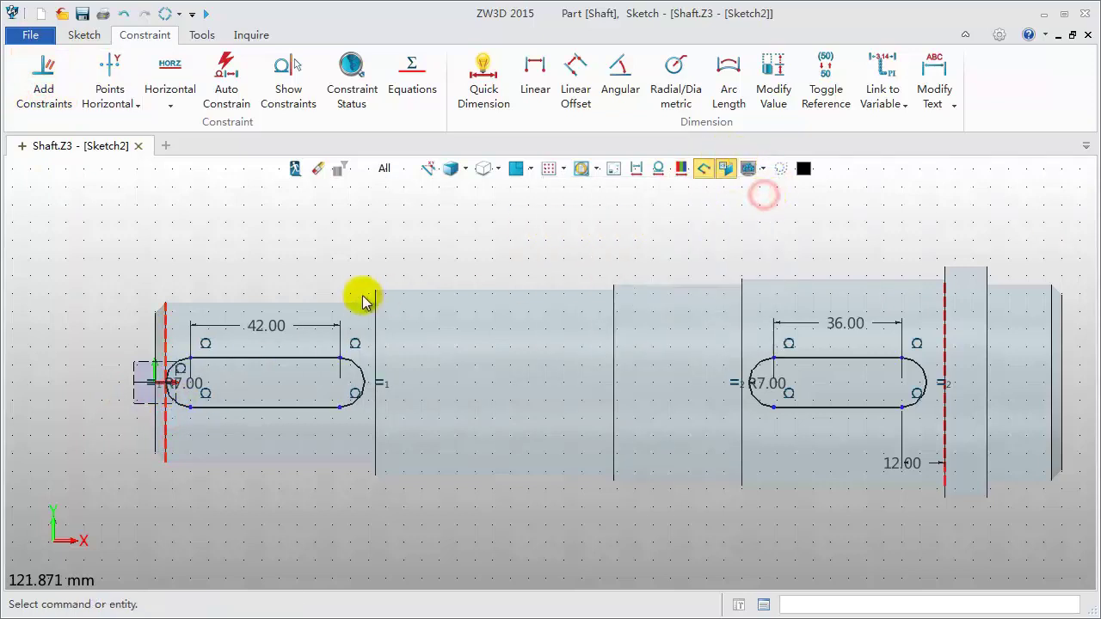
Hide dimensions and constraint symbols, then exit the sketch.
{"action": "left_click", "coordinate": [636, 169]}
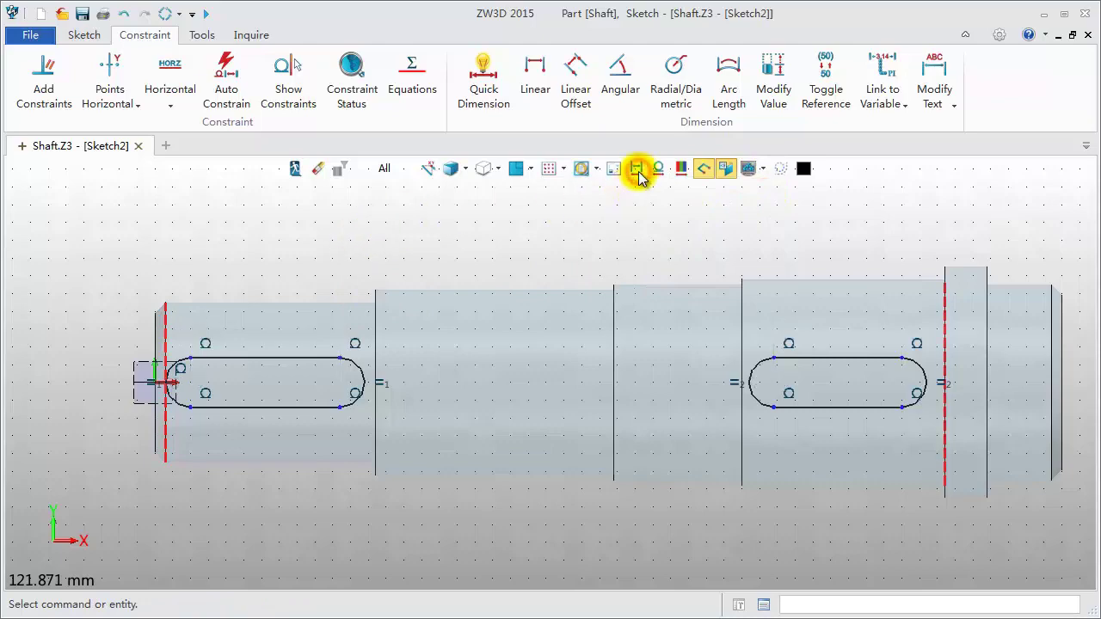
{"action": "left_click", "coordinate": [659, 169]}
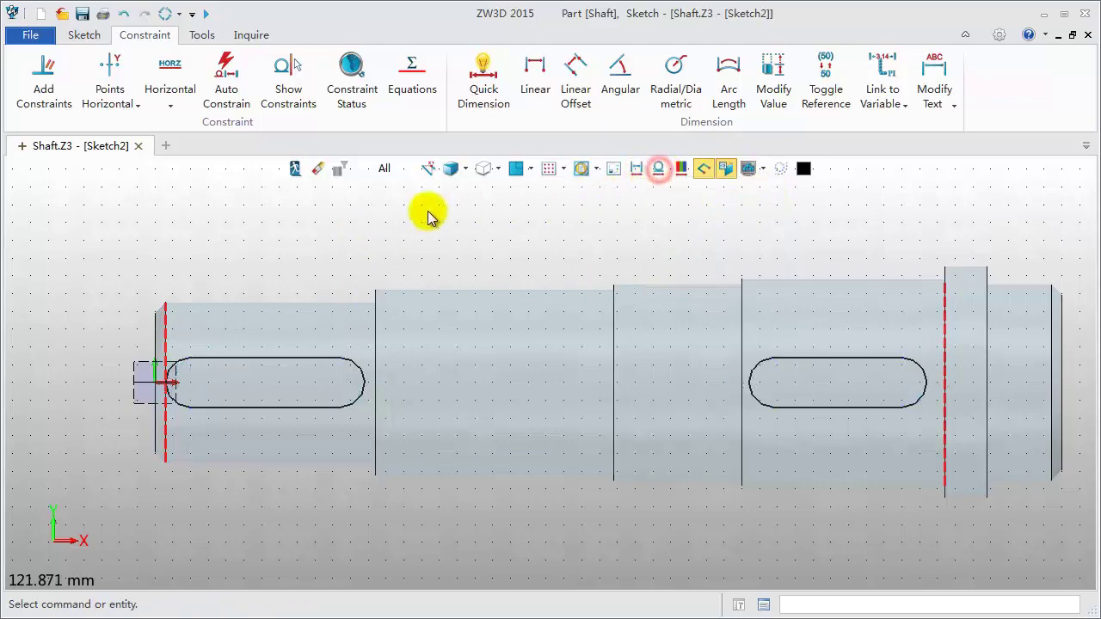
{"action": "left_click", "coordinate": [295, 168]}
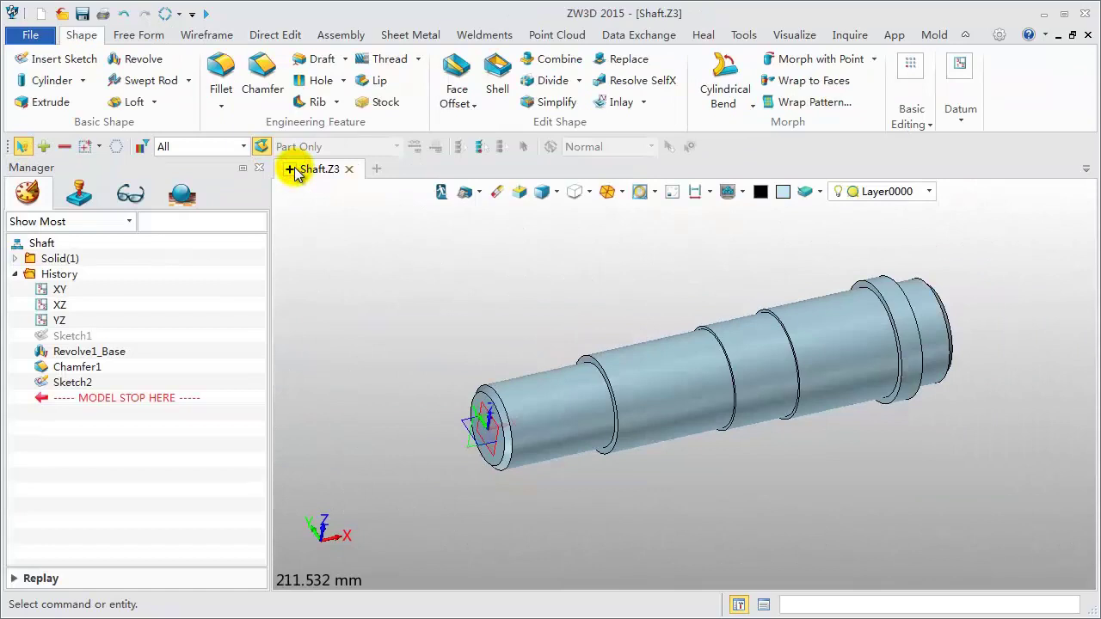
Extrude the left slot outline from 17 to 28 as a Boolean subtract.
{"action": "left_click", "coordinate": [43, 103]}
{"action": "right_click", "coordinate": [325, 223]}
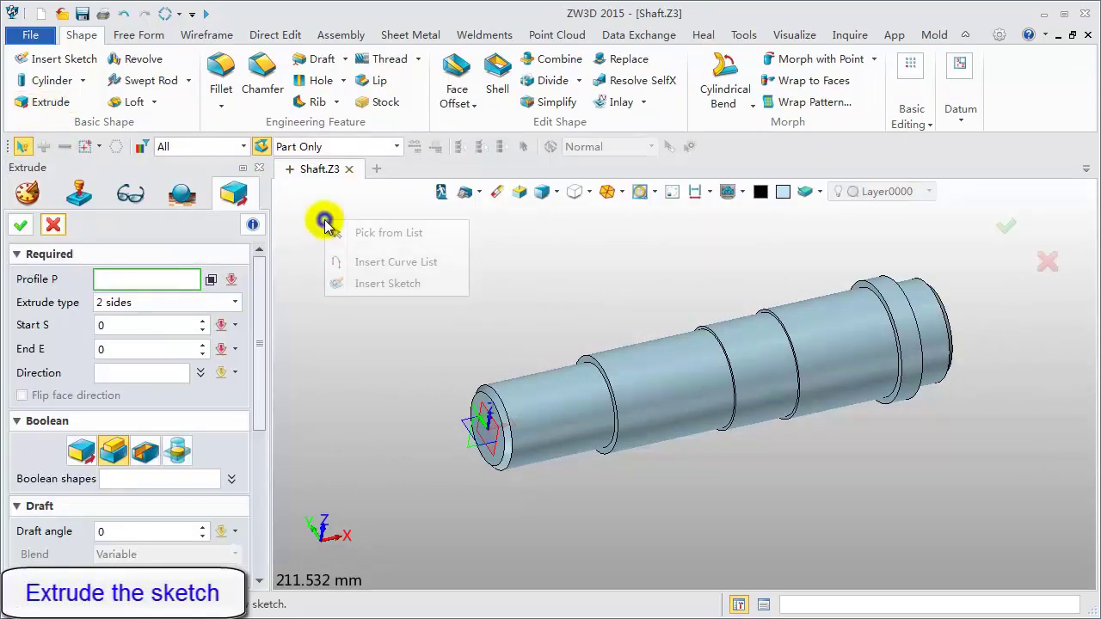
{"action": "left_click", "coordinate": [385, 264]}
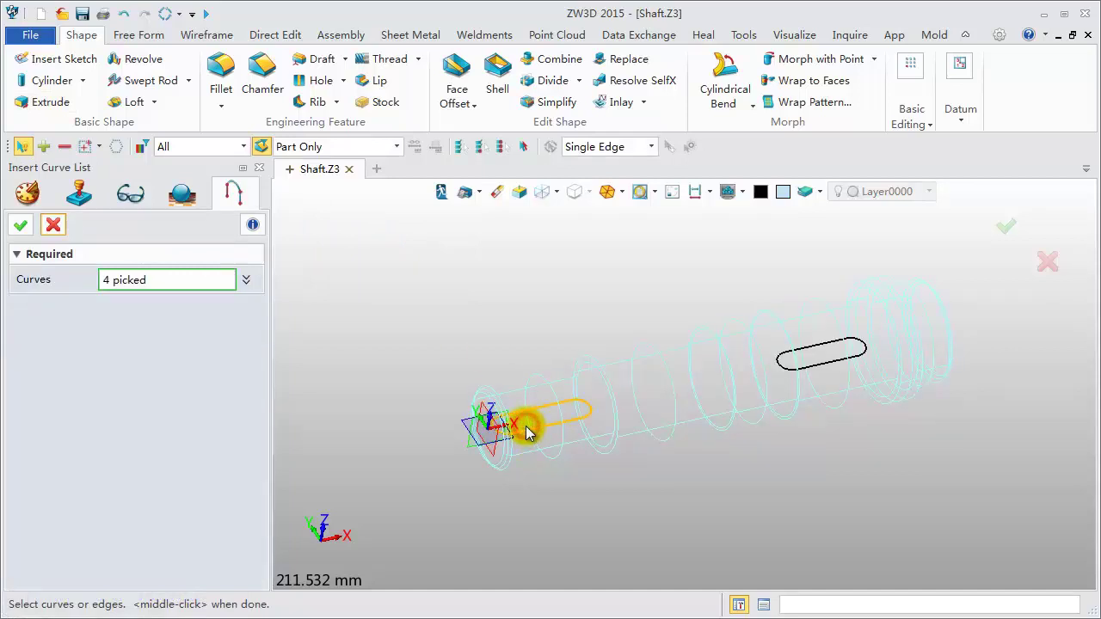
{"action": "left_click", "coordinate": [21, 226]}
{"action": "type", "text": "17"}
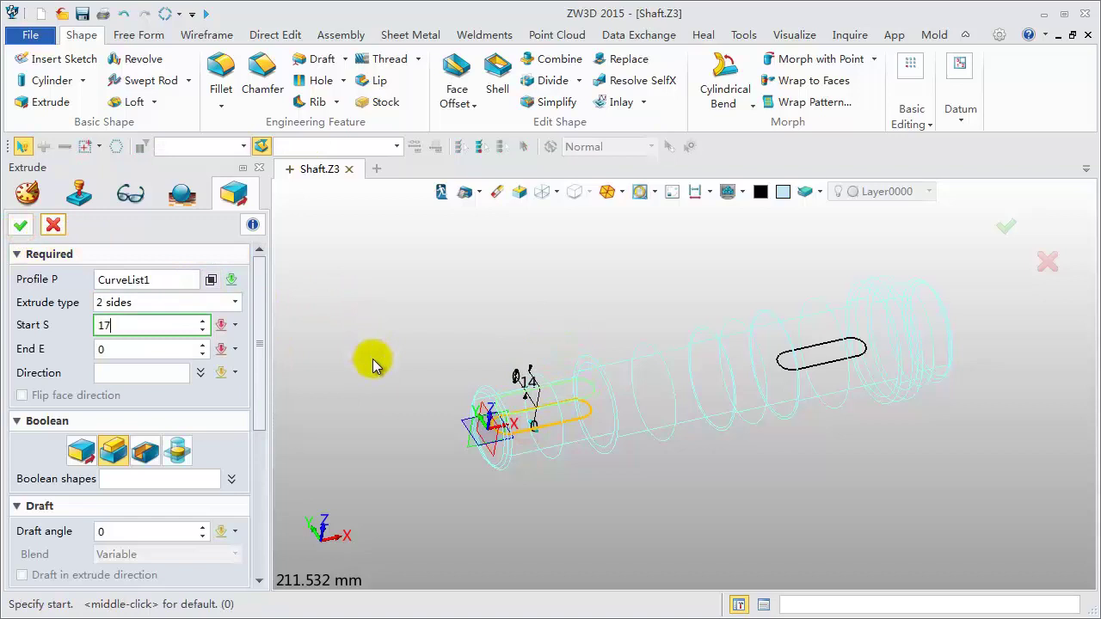
{"action": "key", "text": "Tab"}
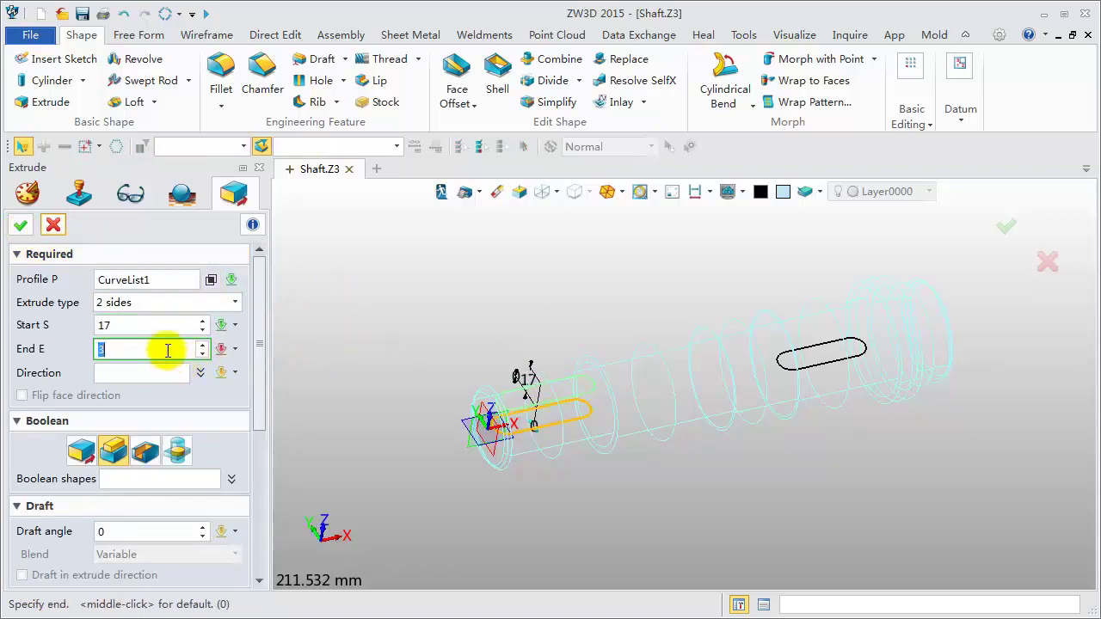
{"action": "type", "text": "28"}
{"action": "left_click", "coordinate": [430, 353]}
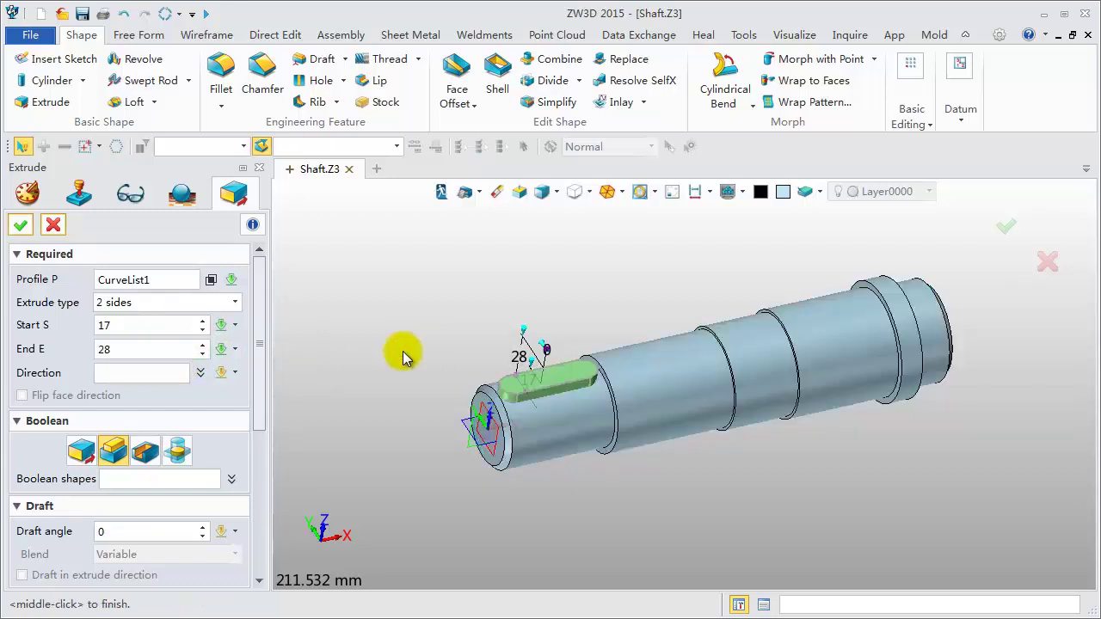
{"action": "left_click", "coordinate": [136, 455]}
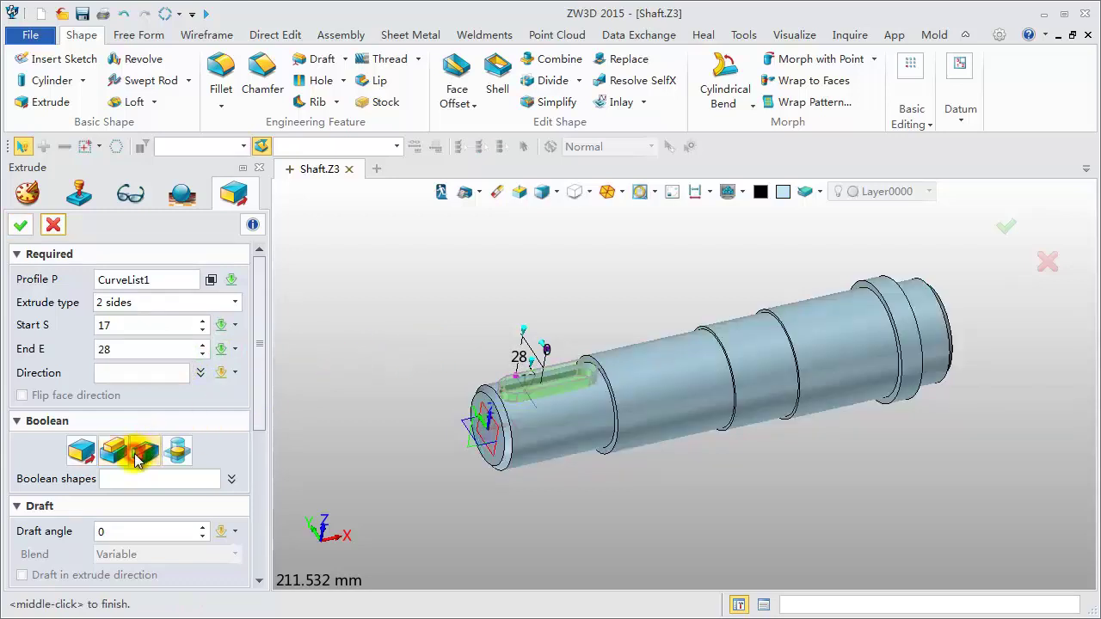
{"action": "left_click", "coordinate": [21, 224]}
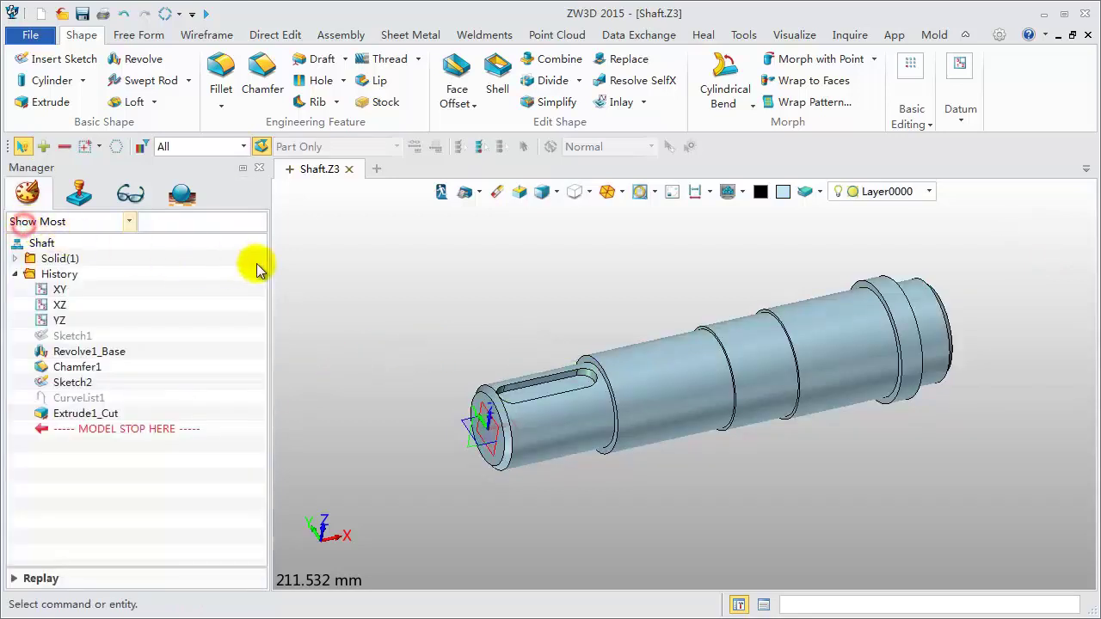
Extrude the right slot outline from 22 to 39 as a Boolean cut.
{"action": "left_click", "coordinate": [43, 101]}
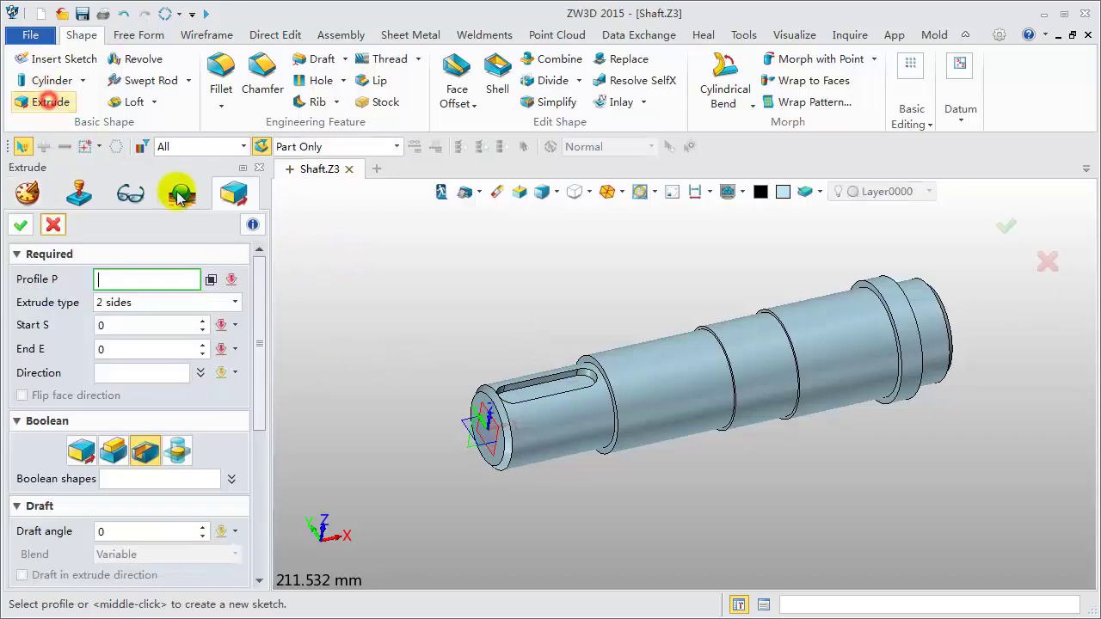
{"action": "right_click", "coordinate": [382, 249]}
{"action": "left_click", "coordinate": [448, 287]}
{"action": "left_click", "coordinate": [781, 375]}
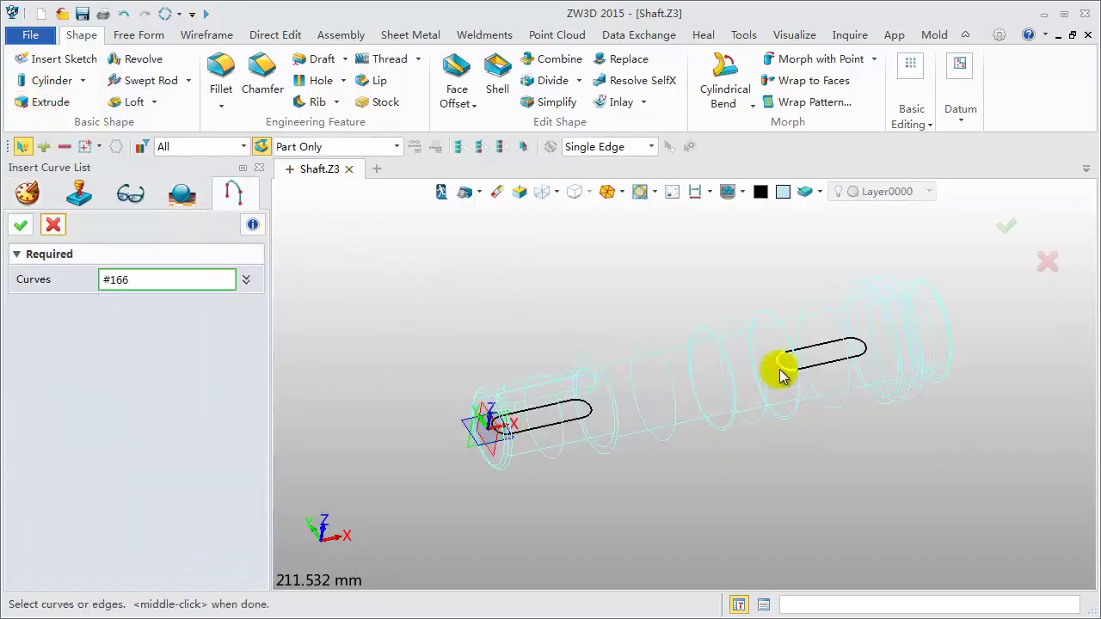
{"action": "left_click", "coordinate": [24, 228]}
{"action": "type", "text": "22"}
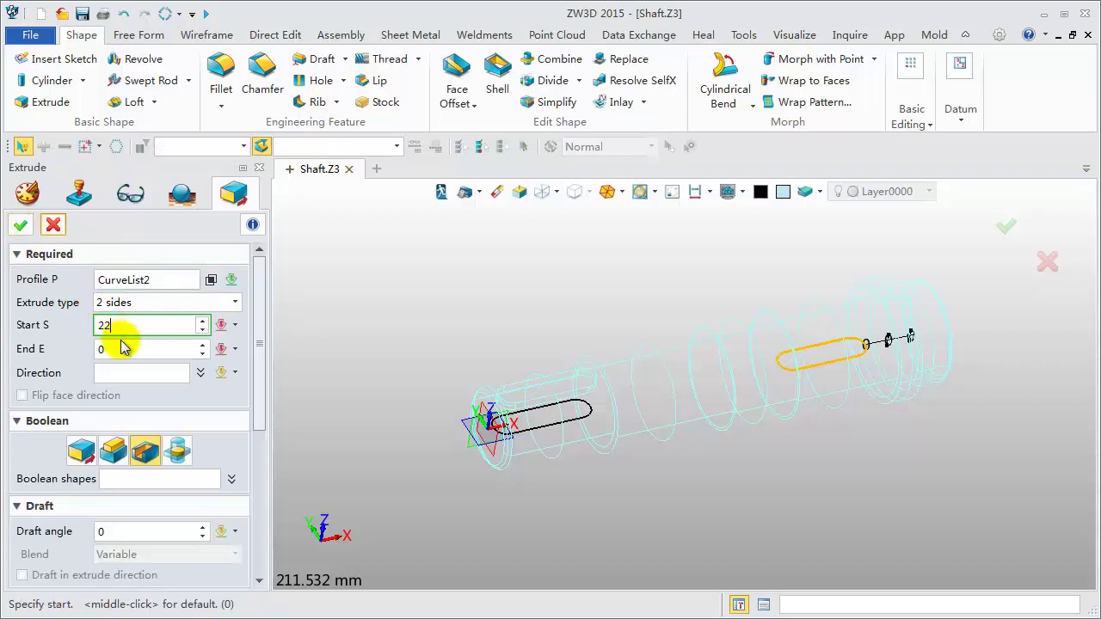
{"action": "left_click", "coordinate": [113, 351]}
{"action": "type", "text": "42"}
{"action": "key", "text": "Return"}
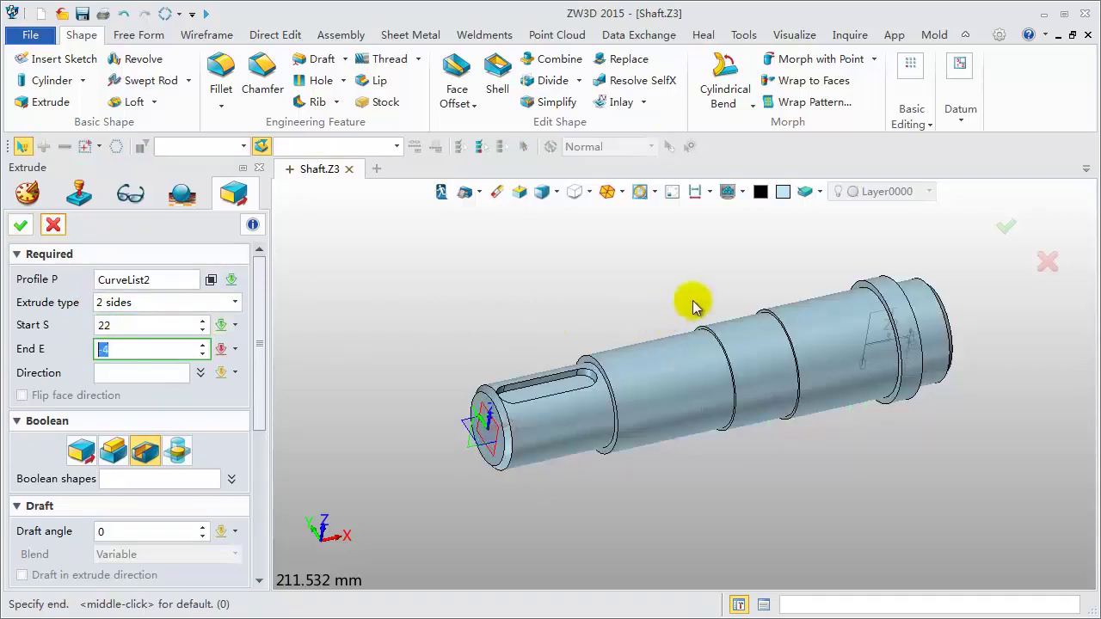
{"action": "type", "text": "39"}
{"action": "key", "text": "Return"}
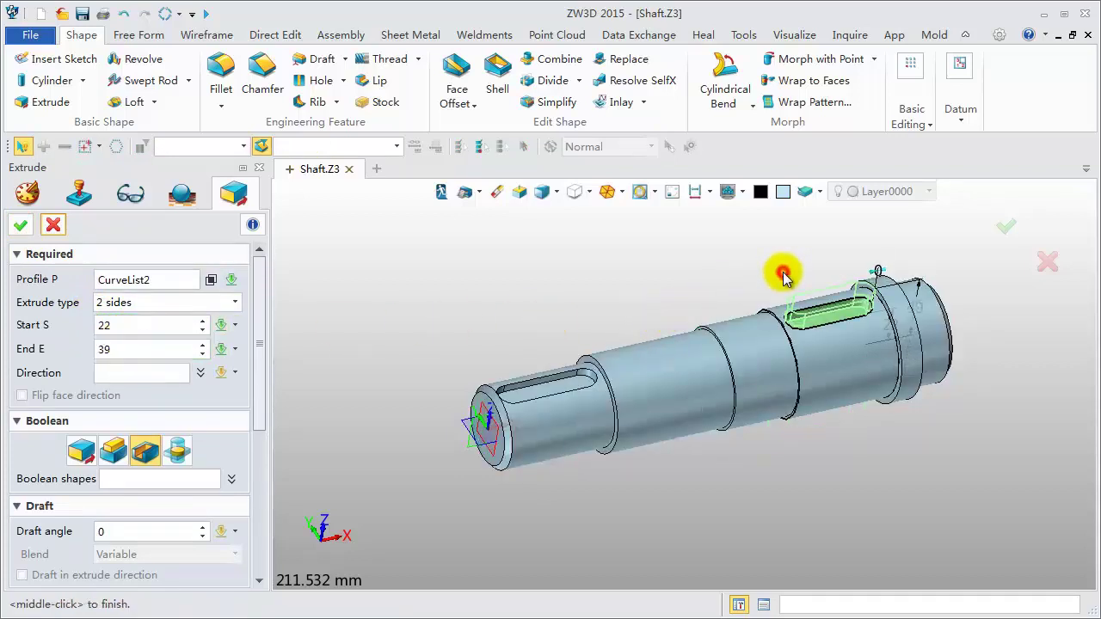
{"action": "left_click", "coordinate": [21, 226]}
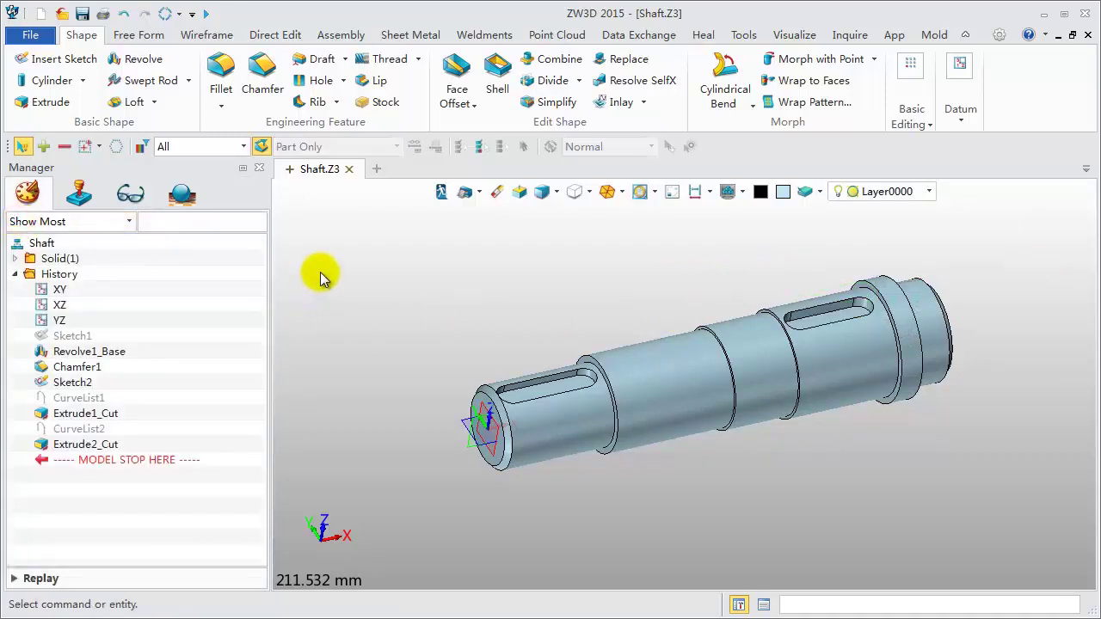
Centre a Counter-Sink hole on the shaft's small end edge.
{"action": "left_click", "coordinate": [311, 80]}
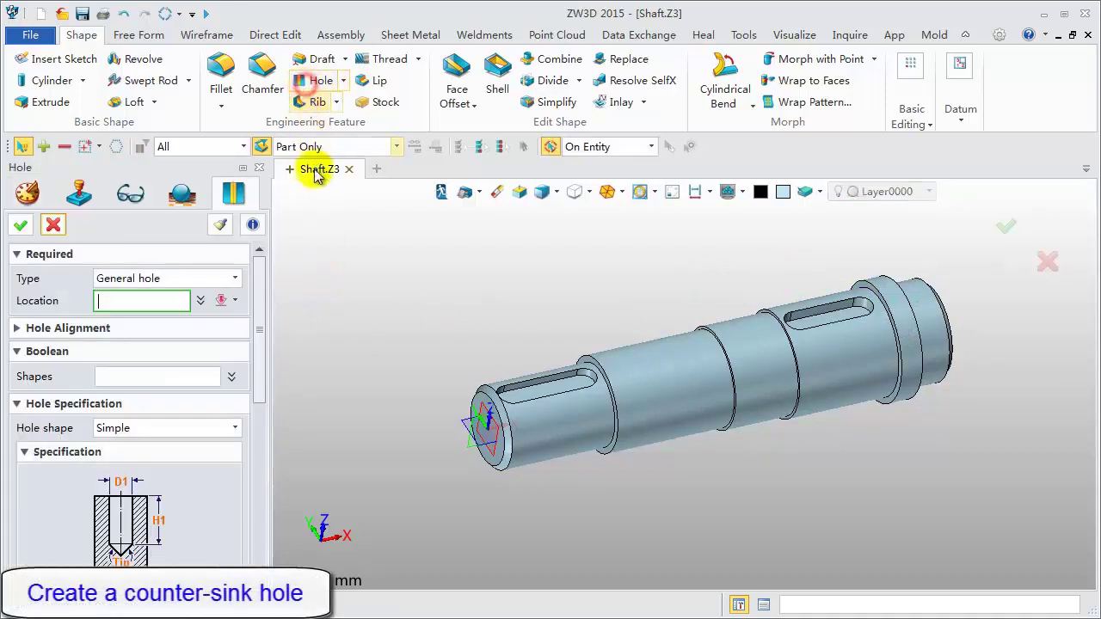
{"action": "right_click", "coordinate": [313, 250]}
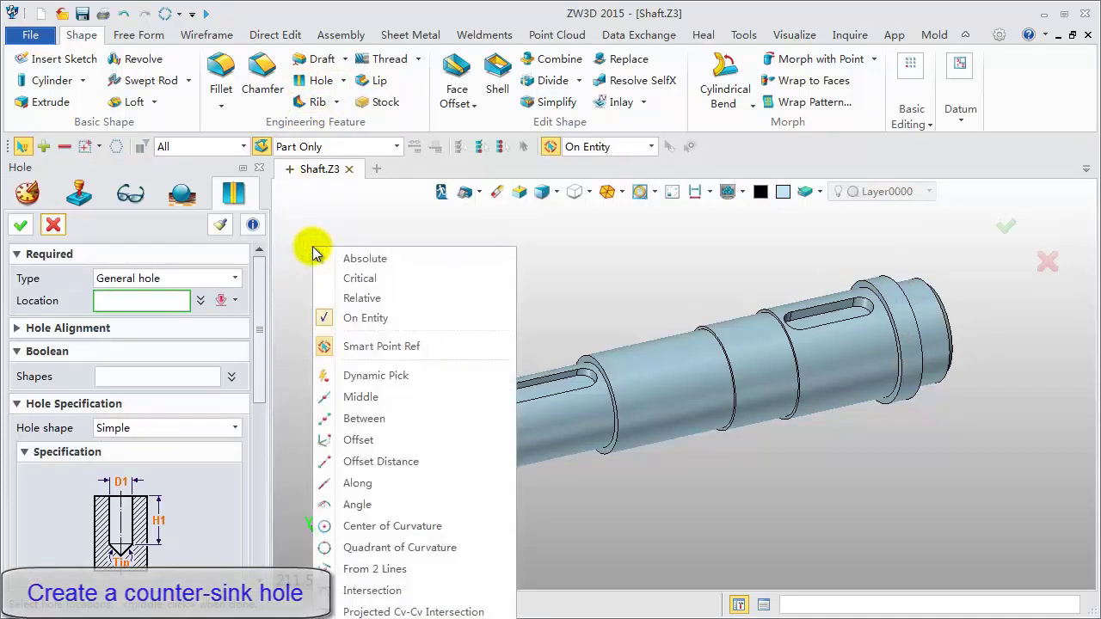
{"action": "left_click", "coordinate": [350, 526]}
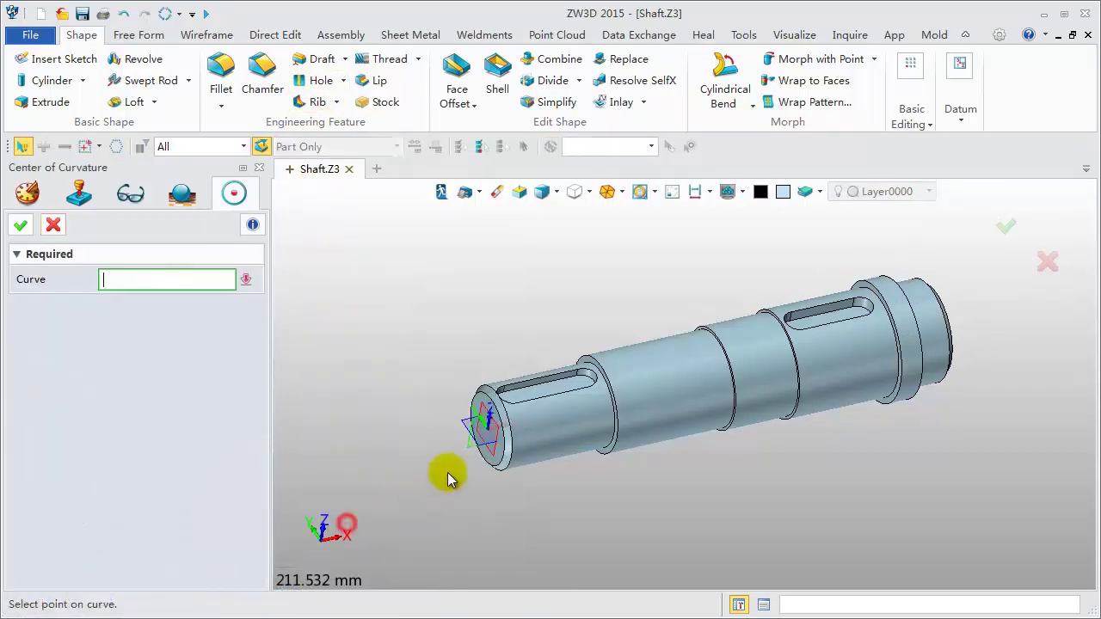
{"action": "left_click", "coordinate": [497, 467]}
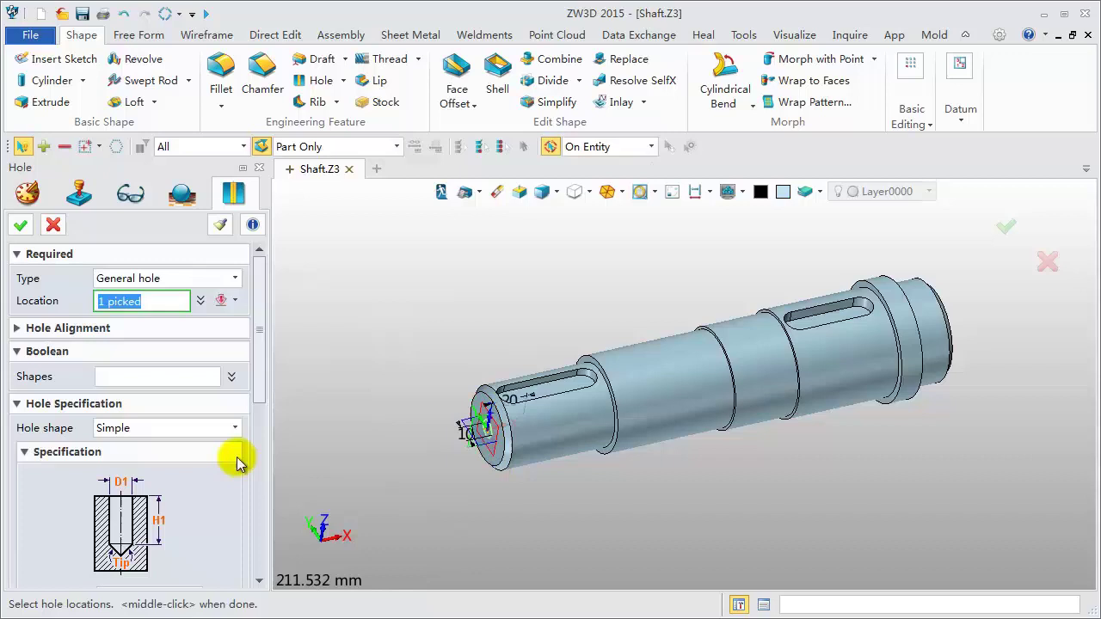
{"action": "left_click", "coordinate": [194, 434]}
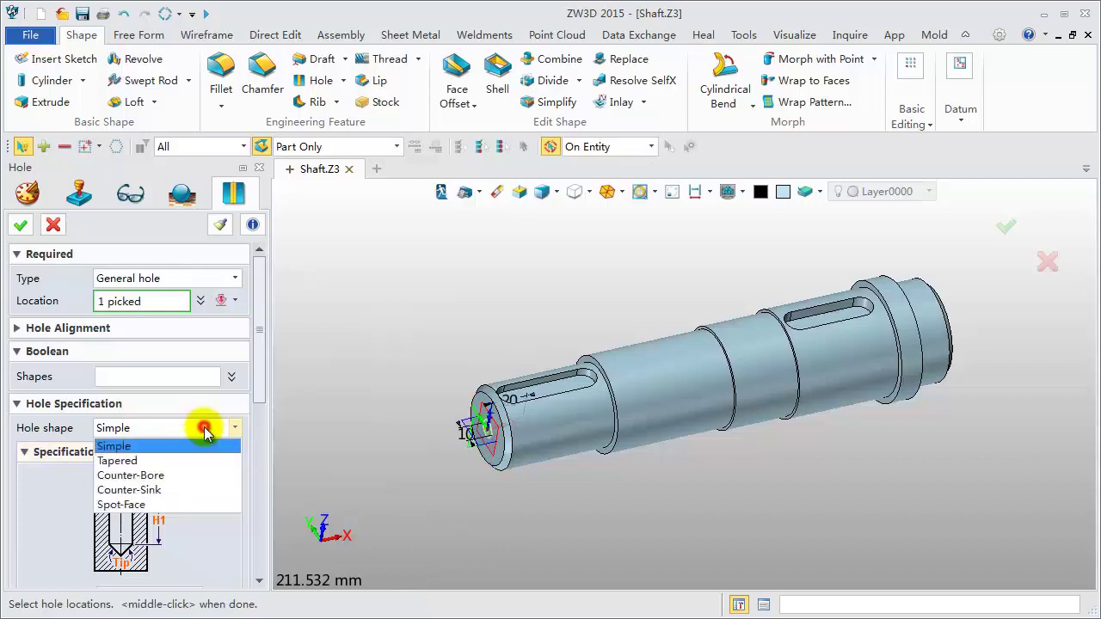
{"action": "left_click", "coordinate": [161, 487]}
{"action": "left_click_drag", "start_coordinate": [258, 370], "coordinate": [255, 474]}
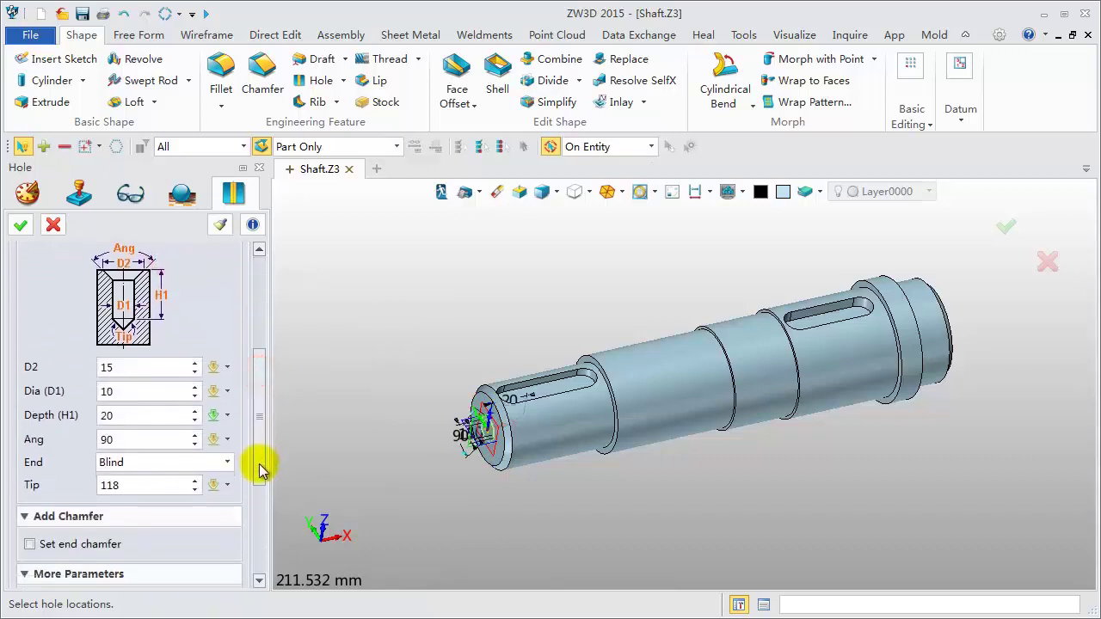
Give the countersink D2 12.5, diameter 4, depth 11.5 and angle 60.
{"action": "left_click", "coordinate": [129, 339]}
{"action": "type", "text": "12.5"}
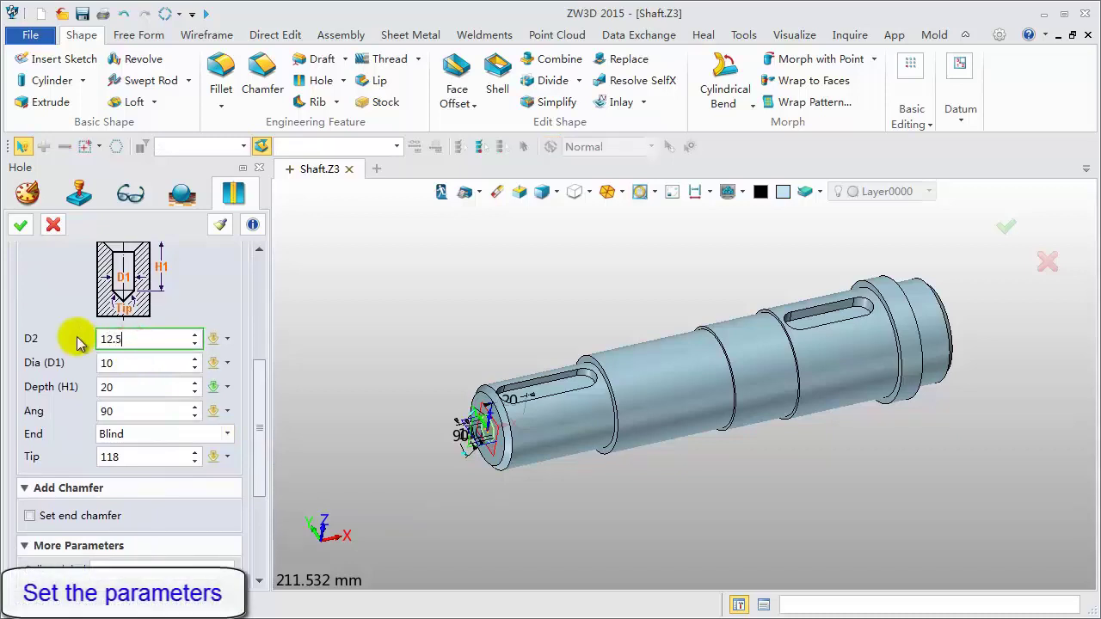
{"action": "left_click", "coordinate": [110, 363]}
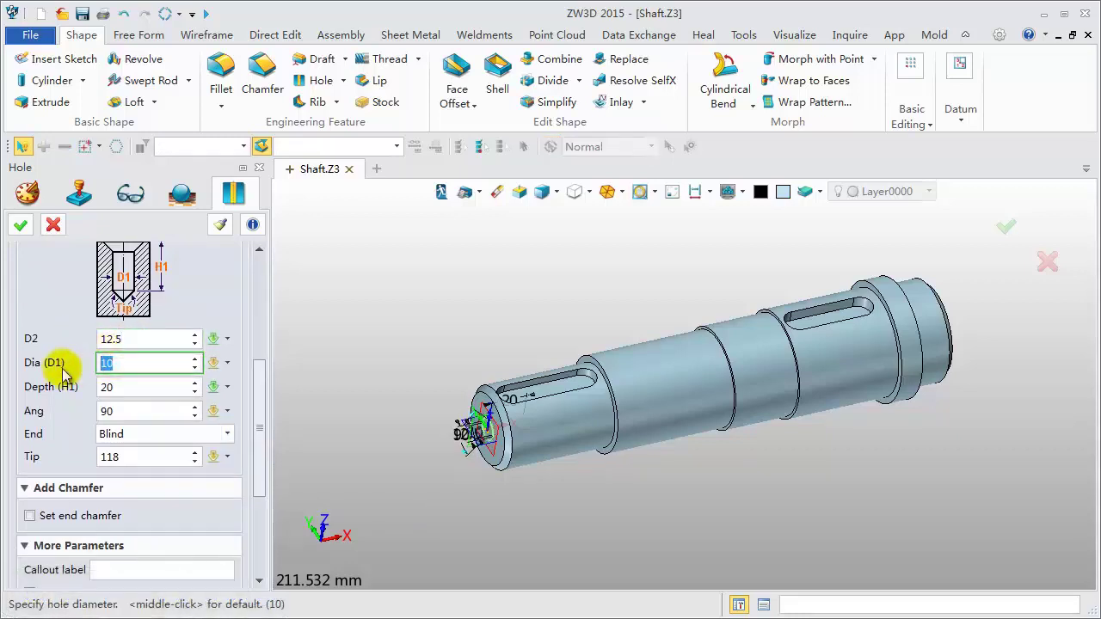
{"action": "type", "text": "4"}
{"action": "left_click", "coordinate": [117, 390]}
{"action": "type", "text": "11.5"}
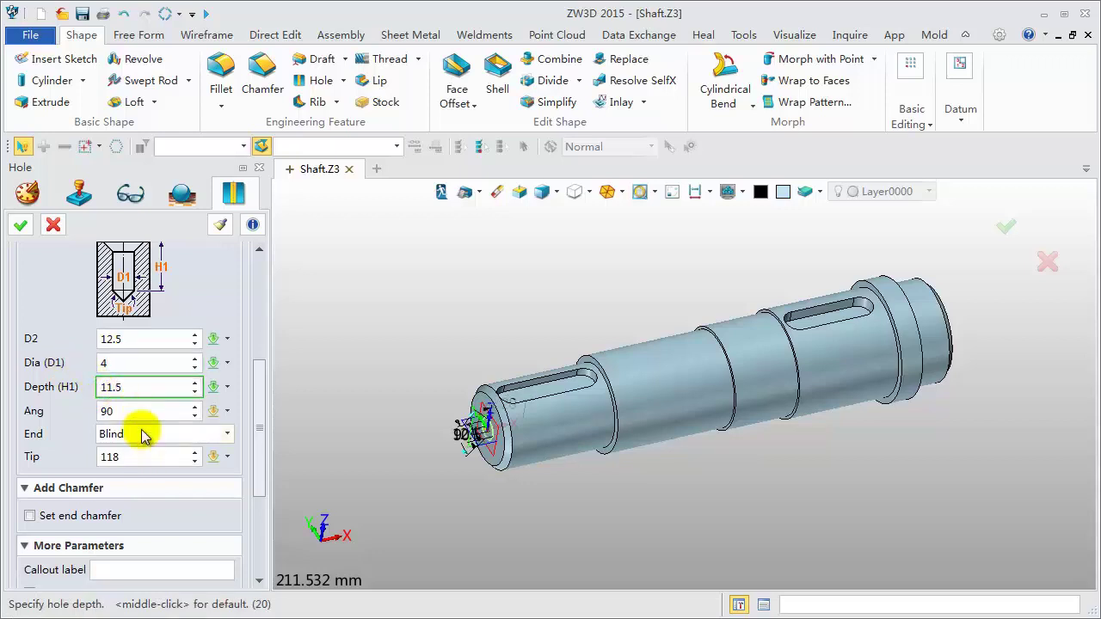
{"action": "left_click", "coordinate": [140, 414]}
{"action": "type", "text": "60"}
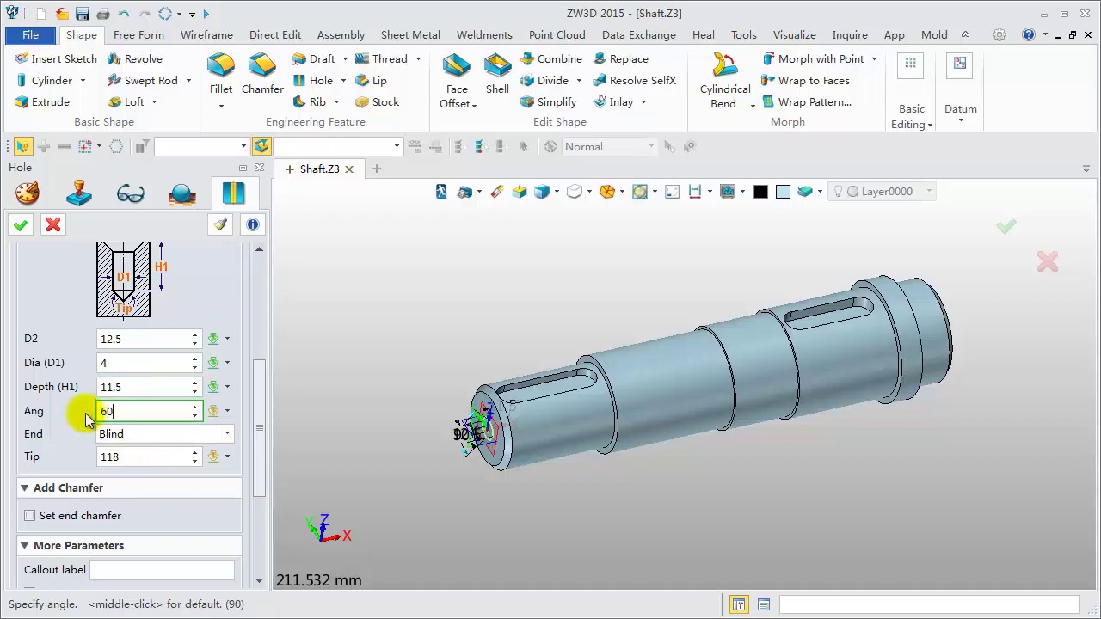
{"action": "left_click", "coordinate": [19, 226]}
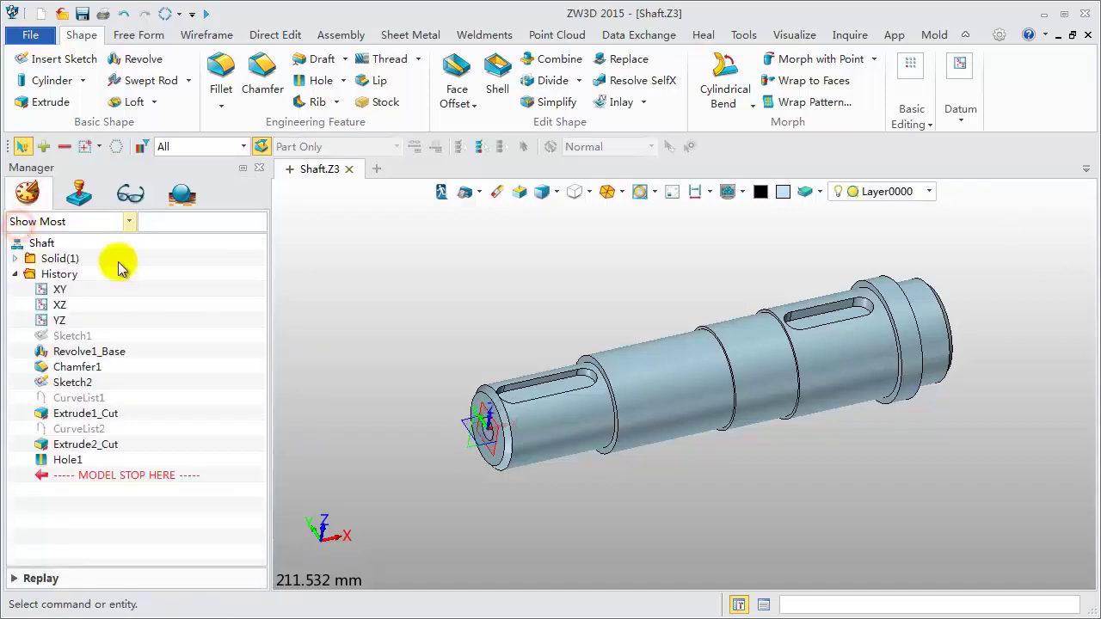
{"action": "scroll", "coordinate": [480, 478], "scroll_direction": "up", "scroll_amount": 1}
{"action": "scroll", "coordinate": [488, 411], "scroll_direction": "up", "scroll_amount": 1}
{"action": "mouse_move", "coordinate": [488, 411]}
{"action": "middle_mouse_down"}
{"action": "mouse_move", "coordinate": [467, 387]}
{"action": "mouse_move", "coordinate": [509, 398]}
{"action": "mouse_move", "coordinate": [514, 411]}
{"action": "mouse_move", "coordinate": [438, 351]}
{"action": "mouse_move", "coordinate": [369, 383]}
{"action": "mouse_move", "coordinate": [373, 396]}
{"action": "mouse_move", "coordinate": [379, 318]}
{"action": "middle_mouse_up"}
{"action": "scroll", "coordinate": [374, 391], "scroll_direction": "down", "scroll_amount": 2}
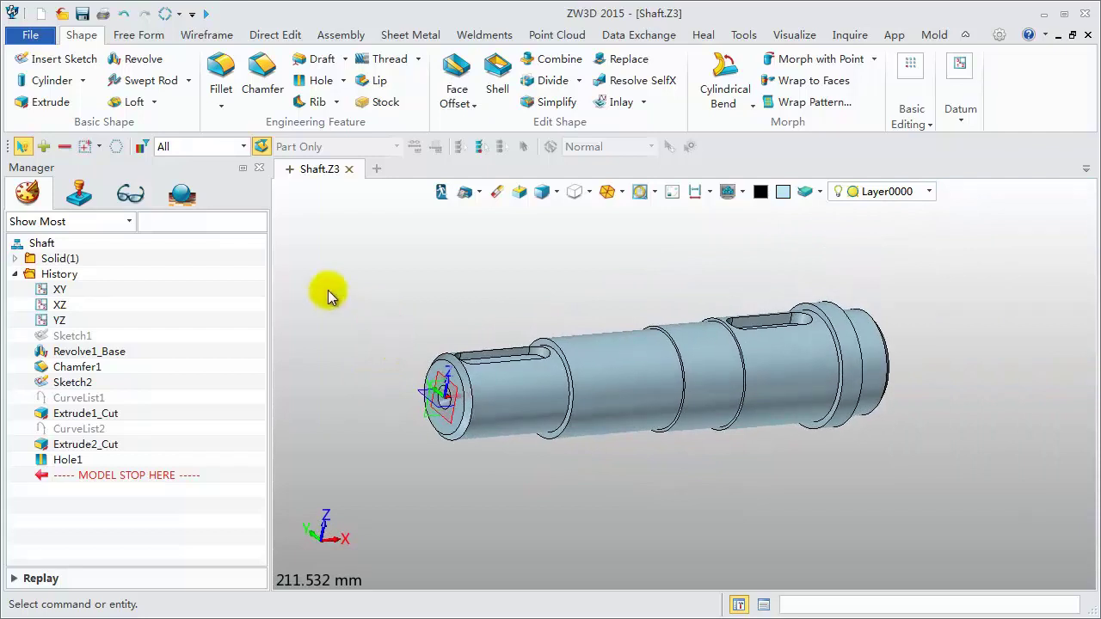
Insert a sketch on the YZ plane with its up direction set to 0,0,1.
{"action": "right_click", "coordinate": [321, 218]}
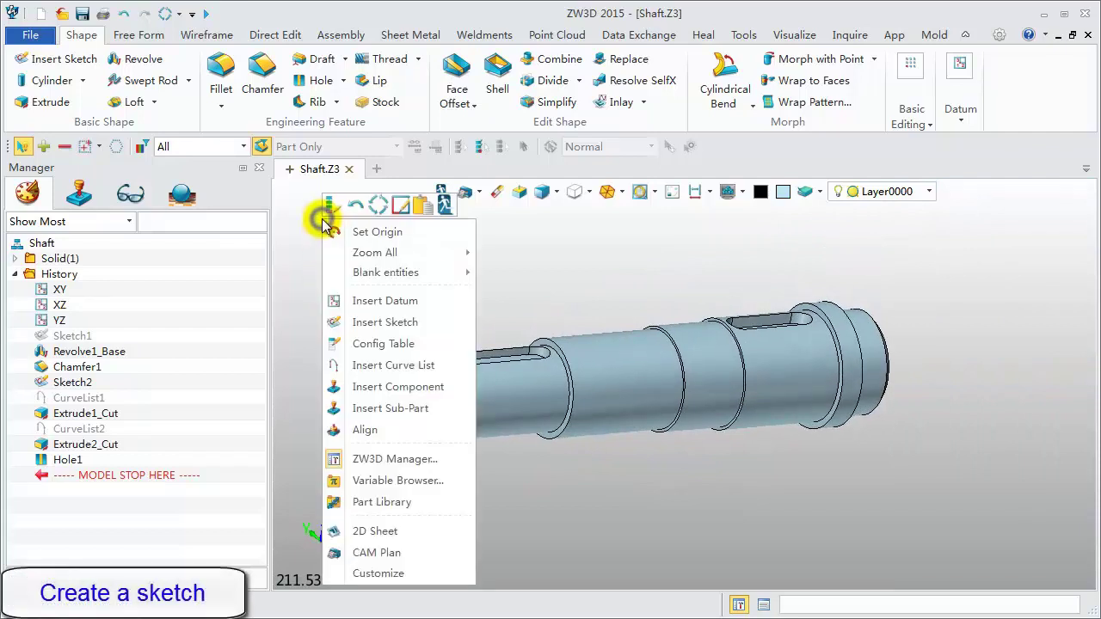
{"action": "left_click", "coordinate": [361, 322]}
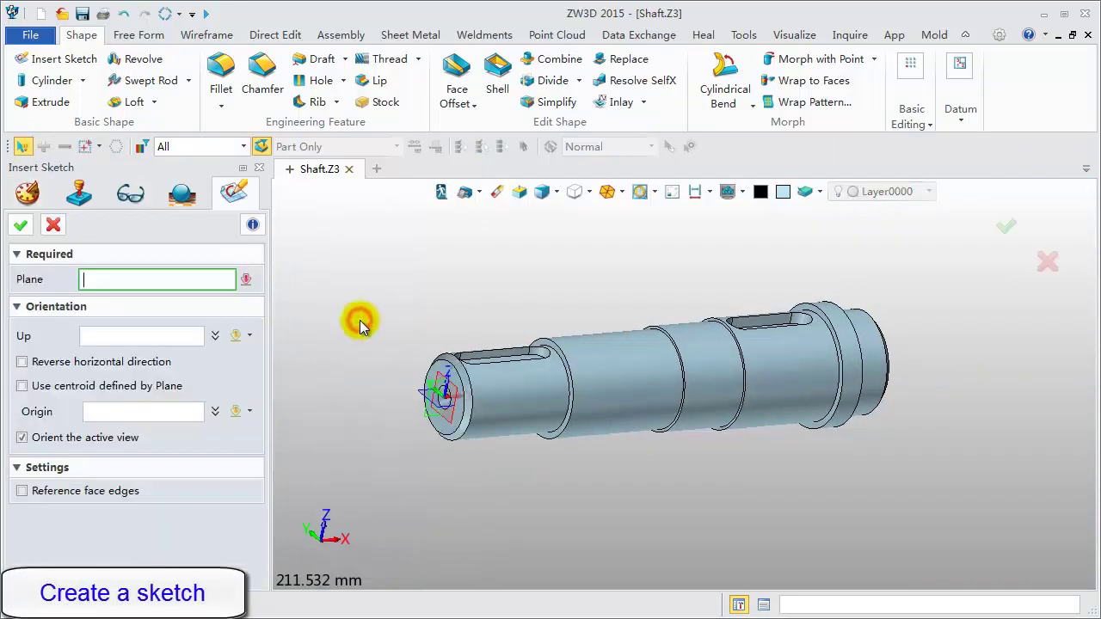
{"action": "left_click", "coordinate": [441, 378]}
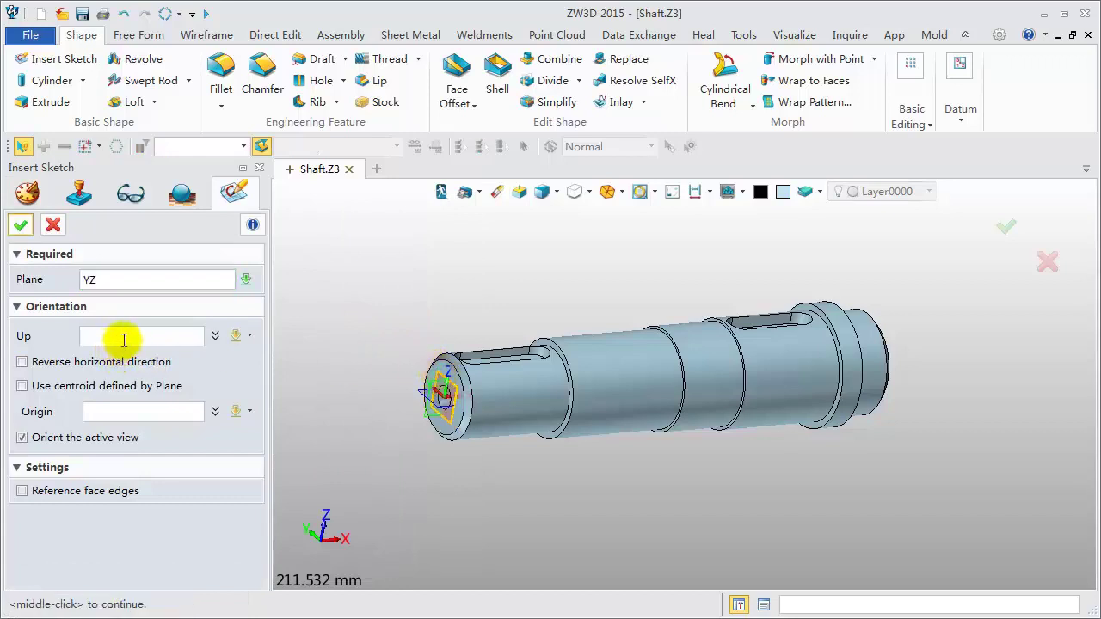
{"action": "left_click", "coordinate": [123, 336]}
{"action": "left_click", "coordinate": [447, 388]}
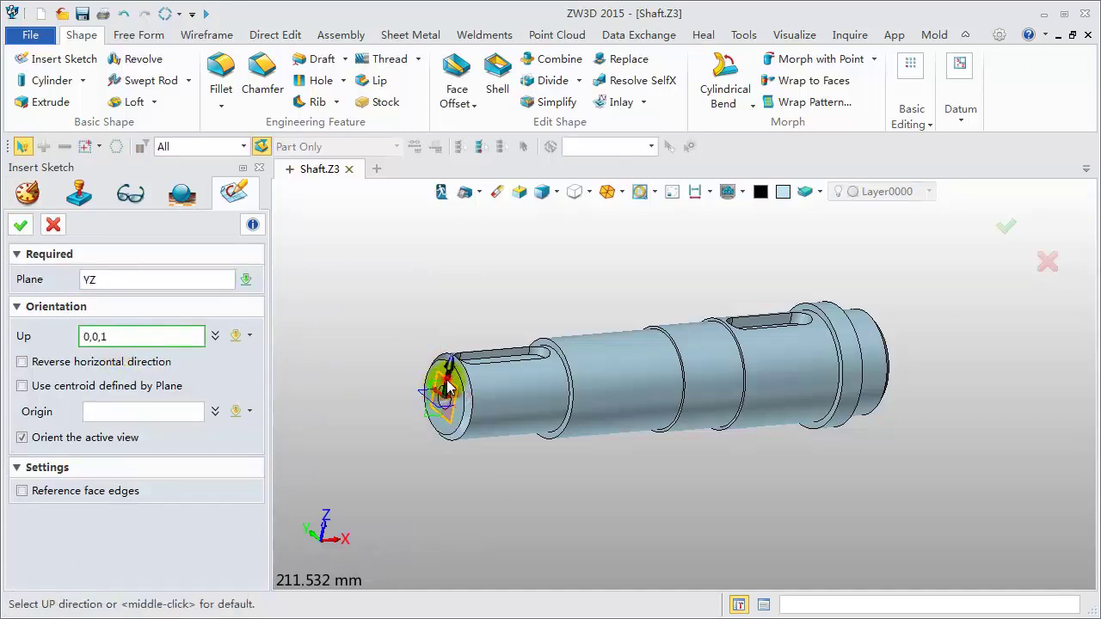
Enter the sketch and place a point at 0,10 above the end-face centre.
{"action": "left_click", "coordinate": [21, 225]}
{"action": "left_click", "coordinate": [203, 58]}
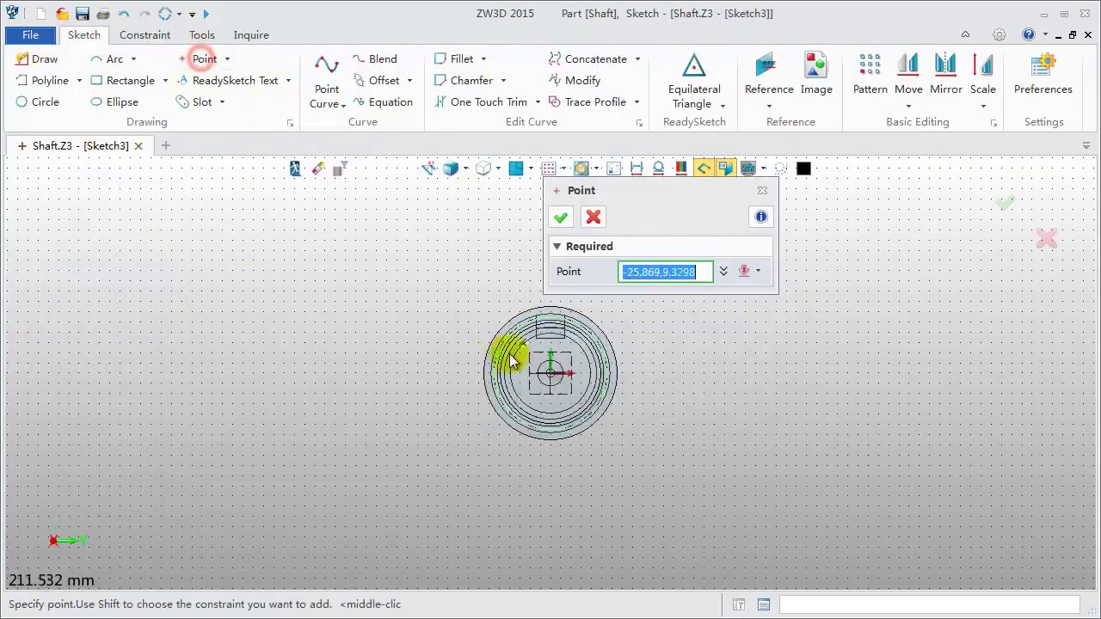
{"action": "scroll", "coordinate": [553, 358], "scroll_direction": "up", "scroll_amount": 1}
{"action": "scroll", "coordinate": [553, 359], "scroll_direction": "up", "scroll_amount": 1}
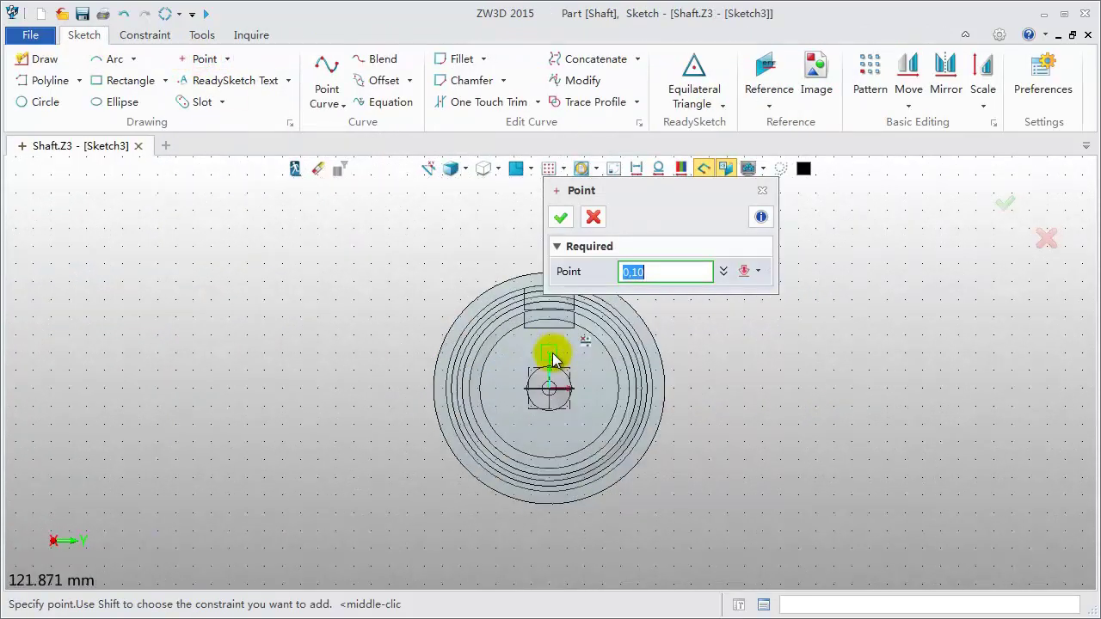
{"action": "left_click", "coordinate": [552, 353]}
{"action": "left_click", "coordinate": [559, 216]}
Mirror the point about the horizontal axis, keeping the original.
{"action": "left_click", "coordinate": [944, 79]}
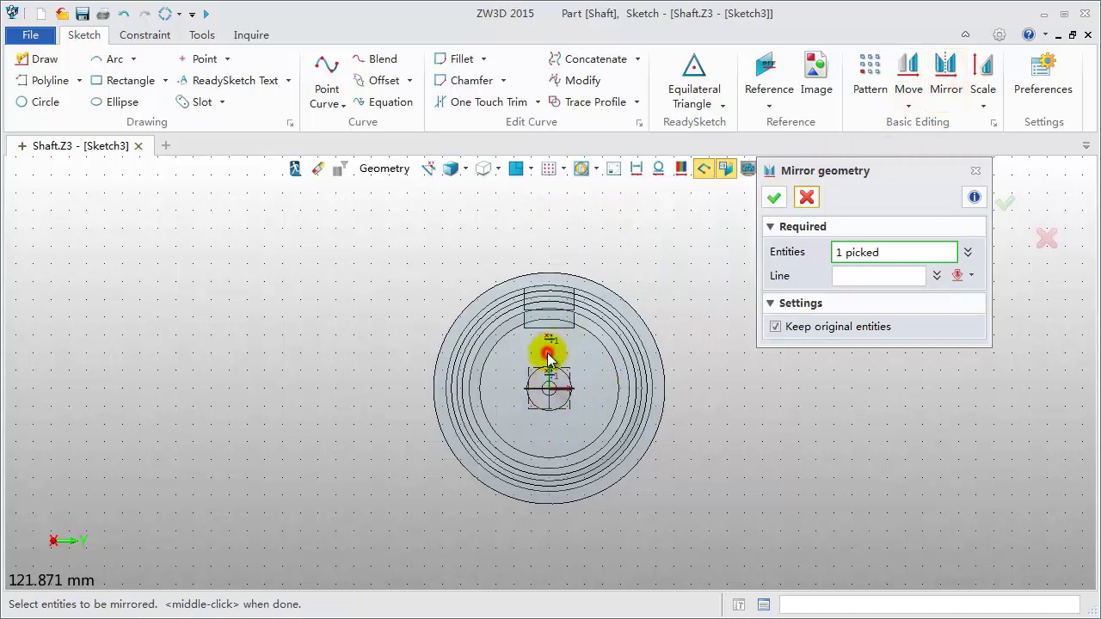
{"action": "left_click", "coordinate": [860, 273]}
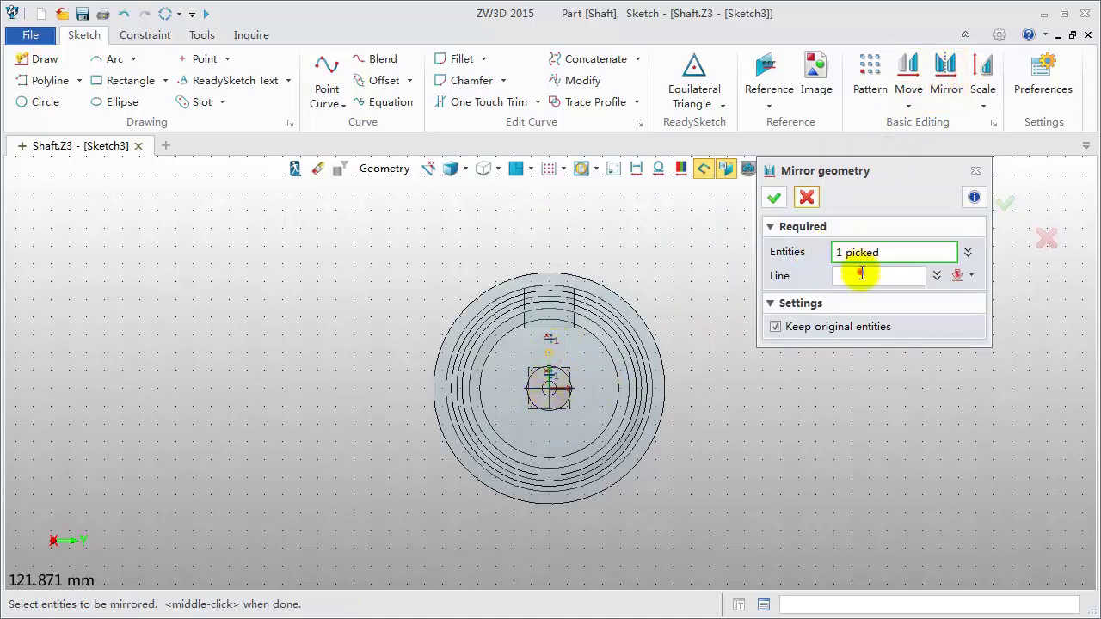
{"action": "left_click", "coordinate": [560, 391]}
{"action": "left_click", "coordinate": [773, 198]}
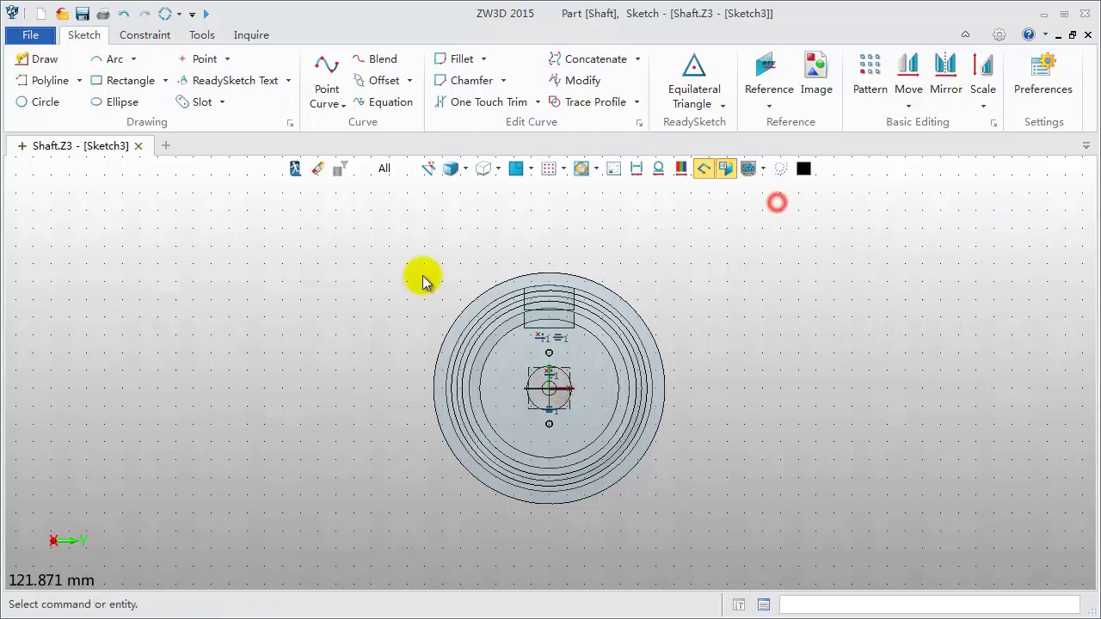
Dimension the top and bottom sketch points 25 apart.
{"action": "left_click", "coordinate": [144, 34]}
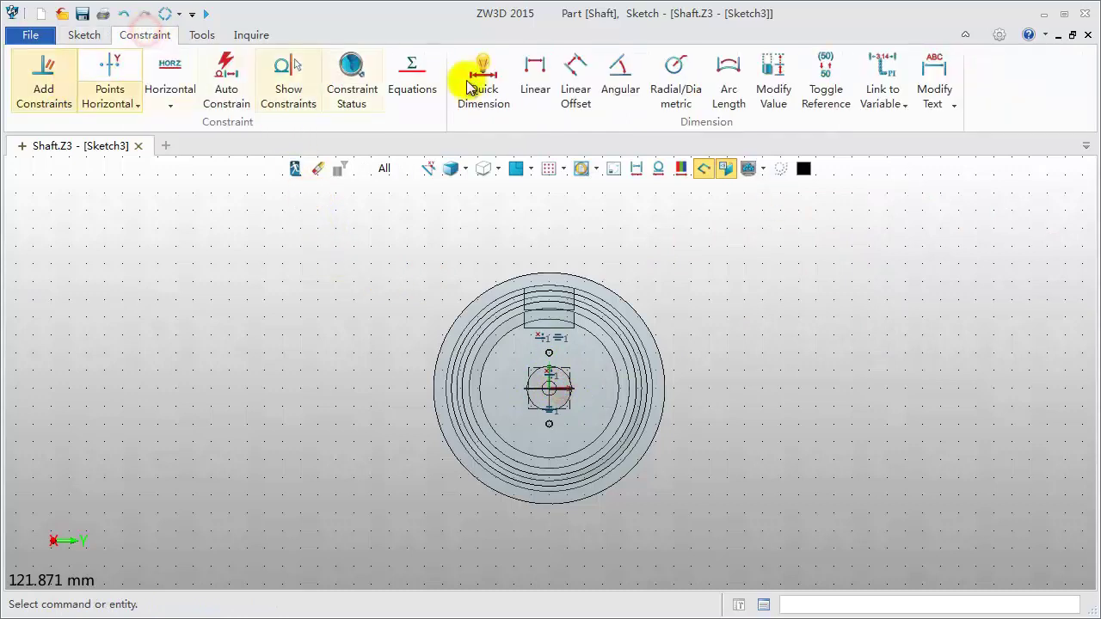
{"action": "left_click", "coordinate": [497, 88]}
{"action": "left_click", "coordinate": [551, 353]}
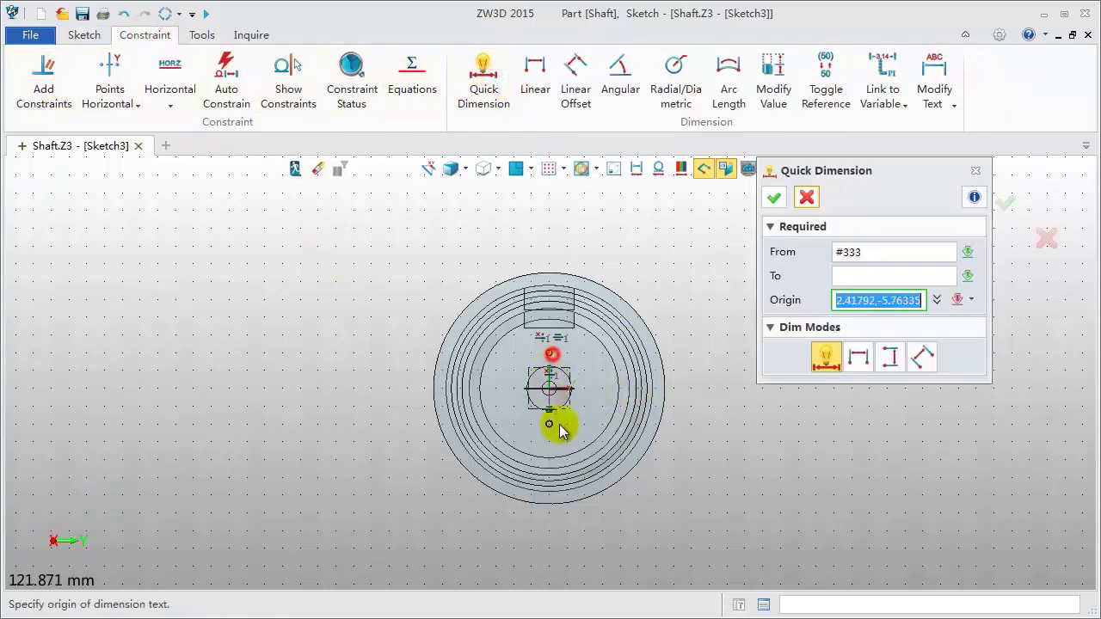
{"action": "left_click", "coordinate": [551, 425]}
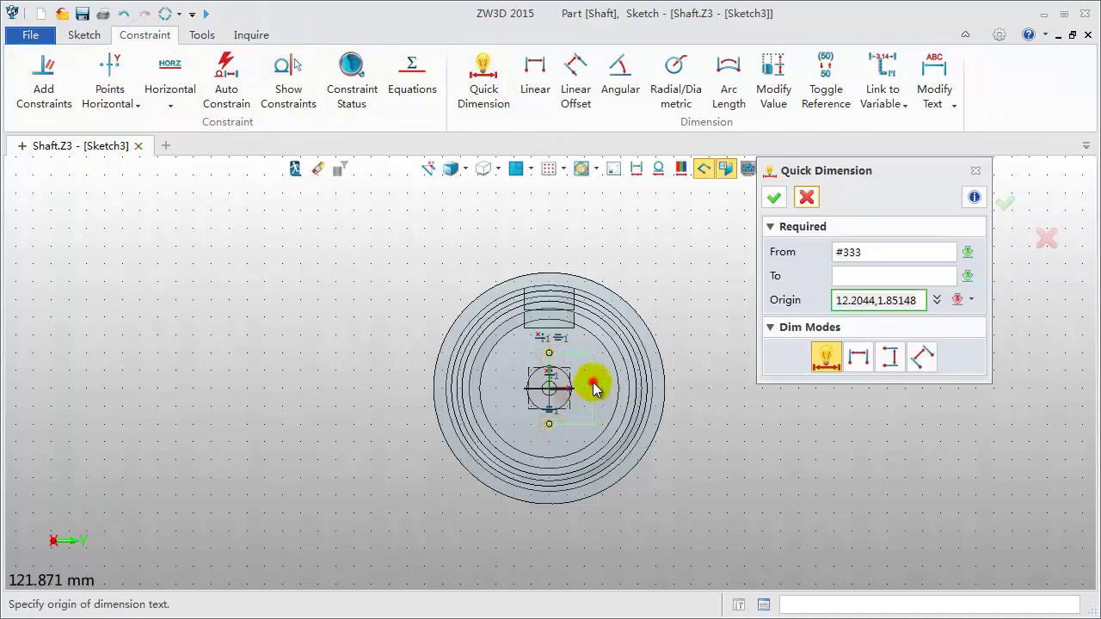
{"action": "left_click", "coordinate": [594, 387]}
{"action": "key", "text": "Return"}
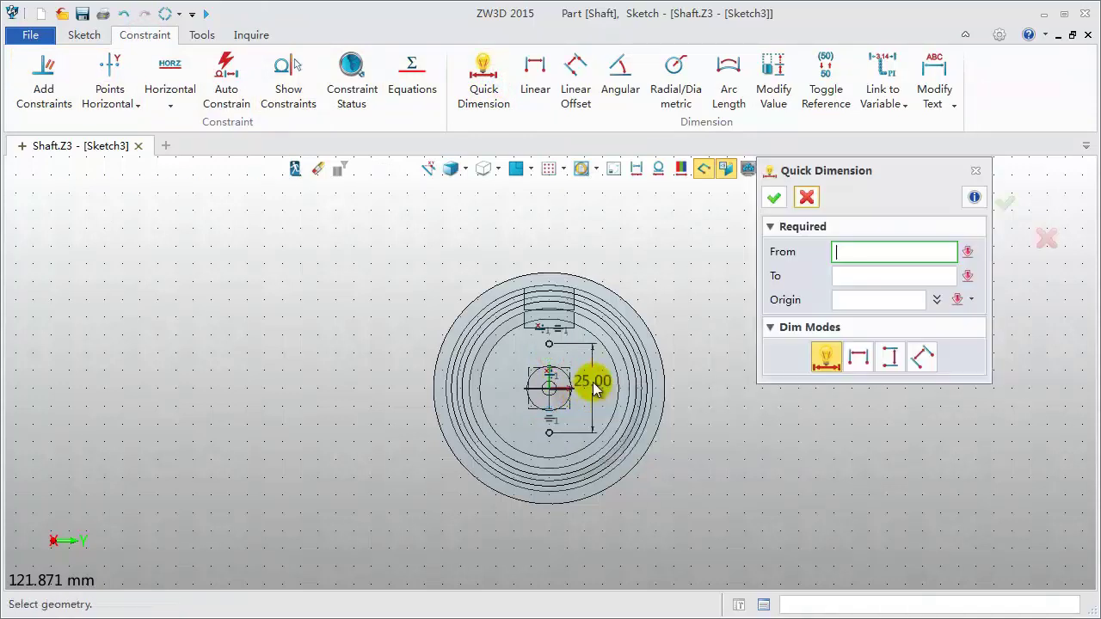
Exit the sketch and start a thread hole on both sketch points.
{"action": "left_click", "coordinate": [295, 169]}
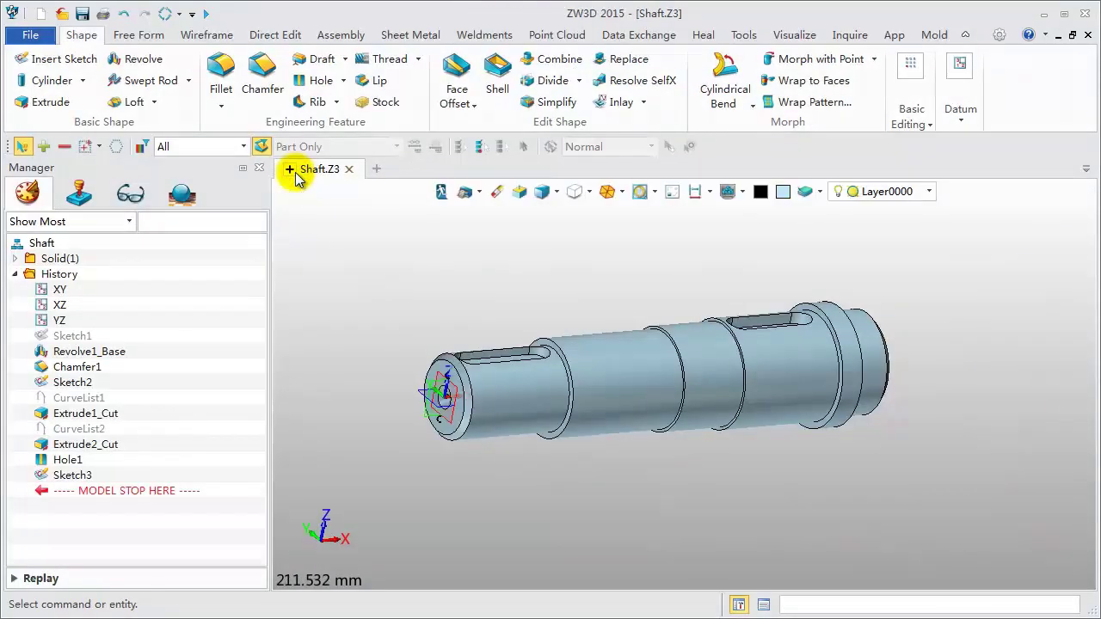
{"action": "left_click", "coordinate": [311, 80]}
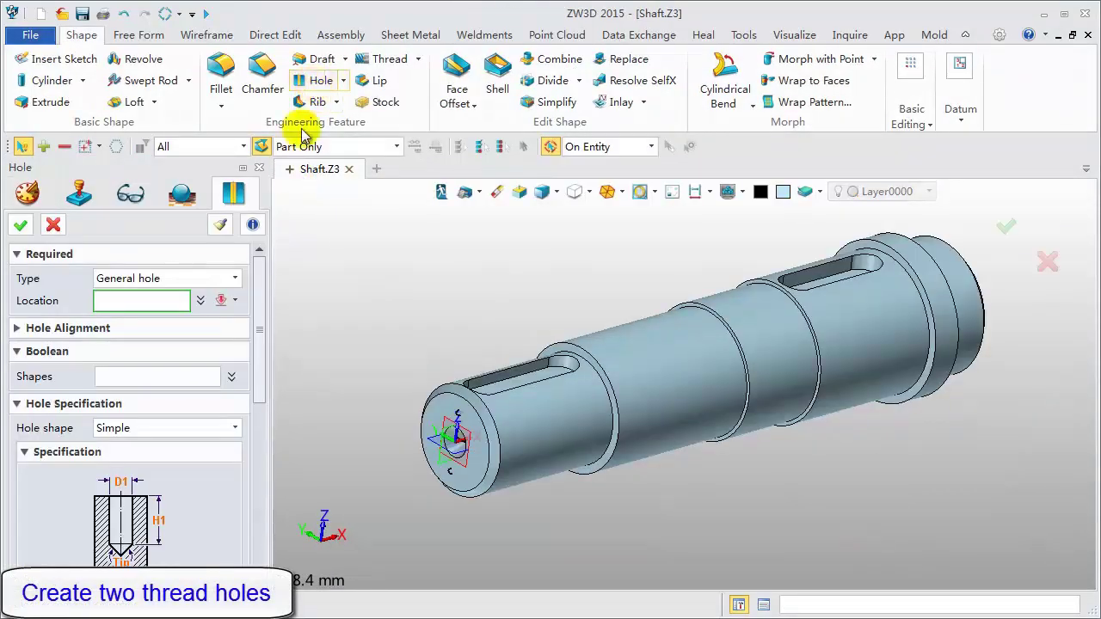
{"action": "left_click", "coordinate": [233, 278]}
{"action": "left_click", "coordinate": [209, 325]}
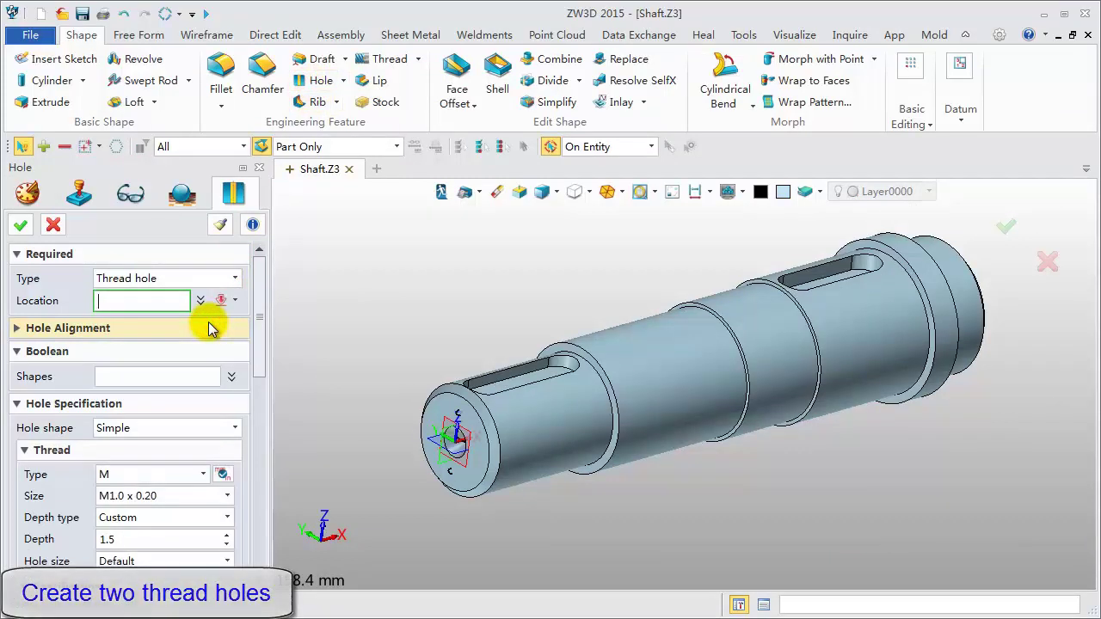
{"action": "left_click", "coordinate": [460, 422]}
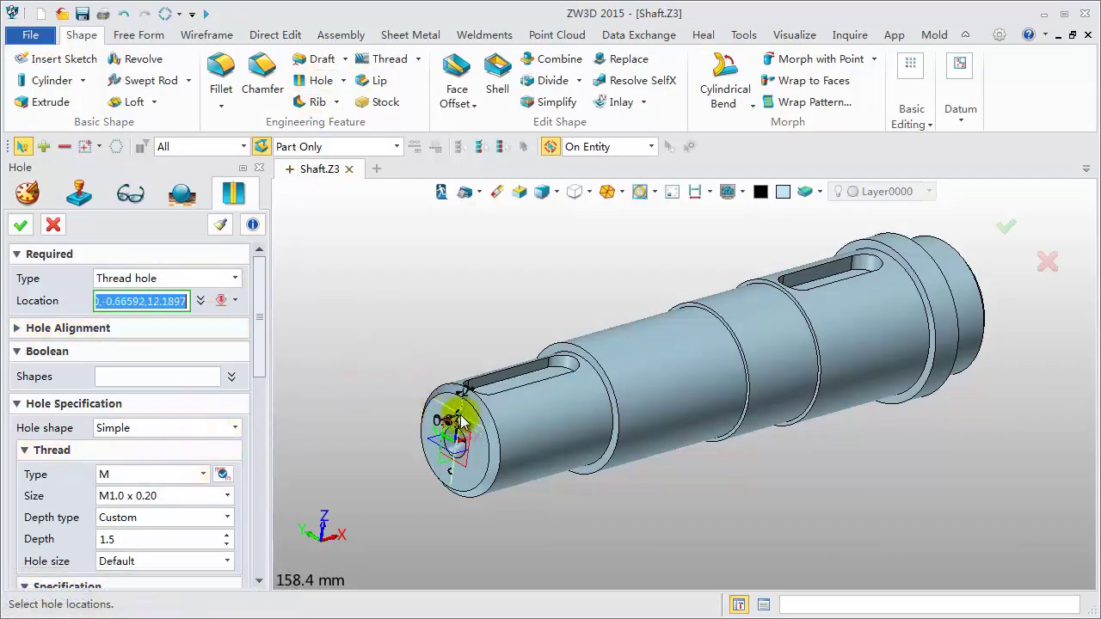
{"action": "left_click", "coordinate": [458, 469]}
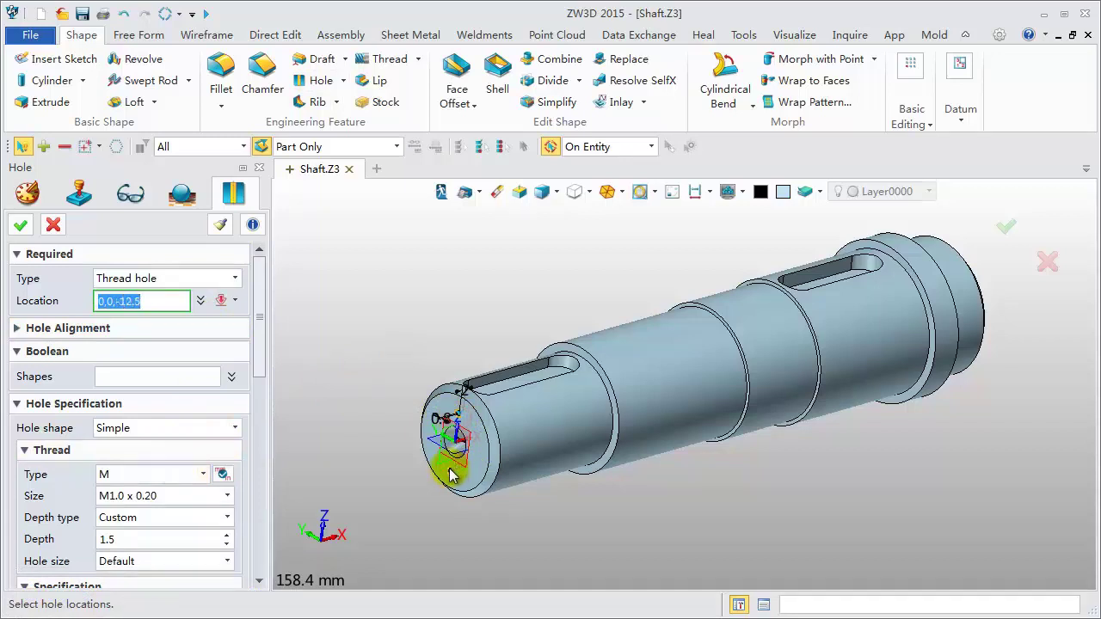
Set the thread to M8 x 1 with Default depth type and hole depth 8.
{"action": "left_click", "coordinate": [228, 499]}
{"action": "scroll", "coordinate": [215, 602], "scroll_direction": "down", "scroll_amount": 2}
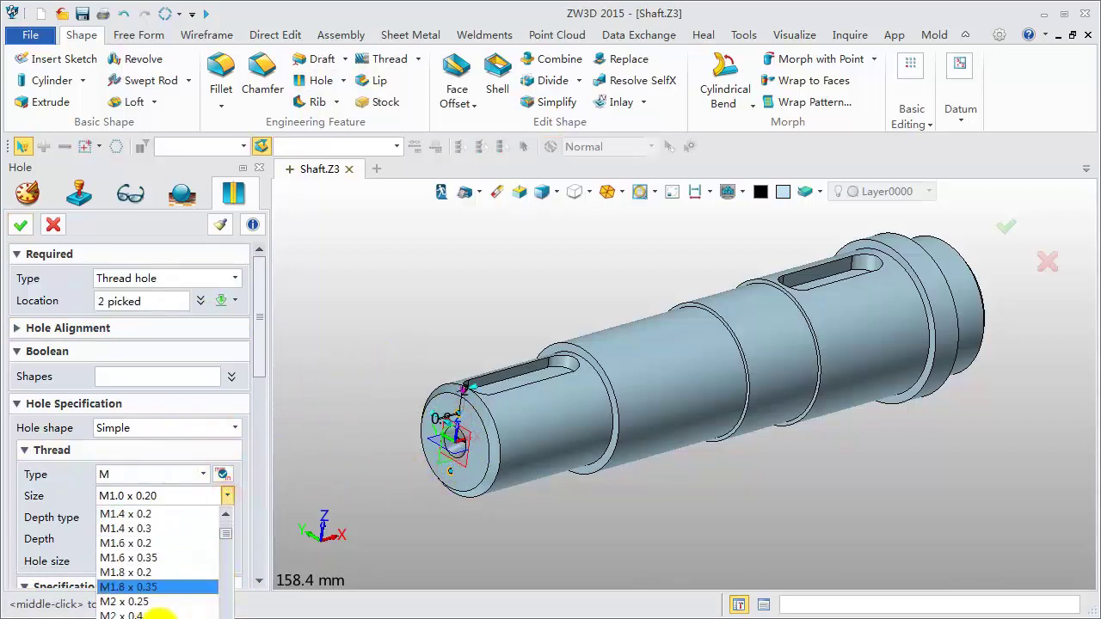
{"action": "scroll", "coordinate": [172, 606], "scroll_direction": "down", "scroll_amount": 3}
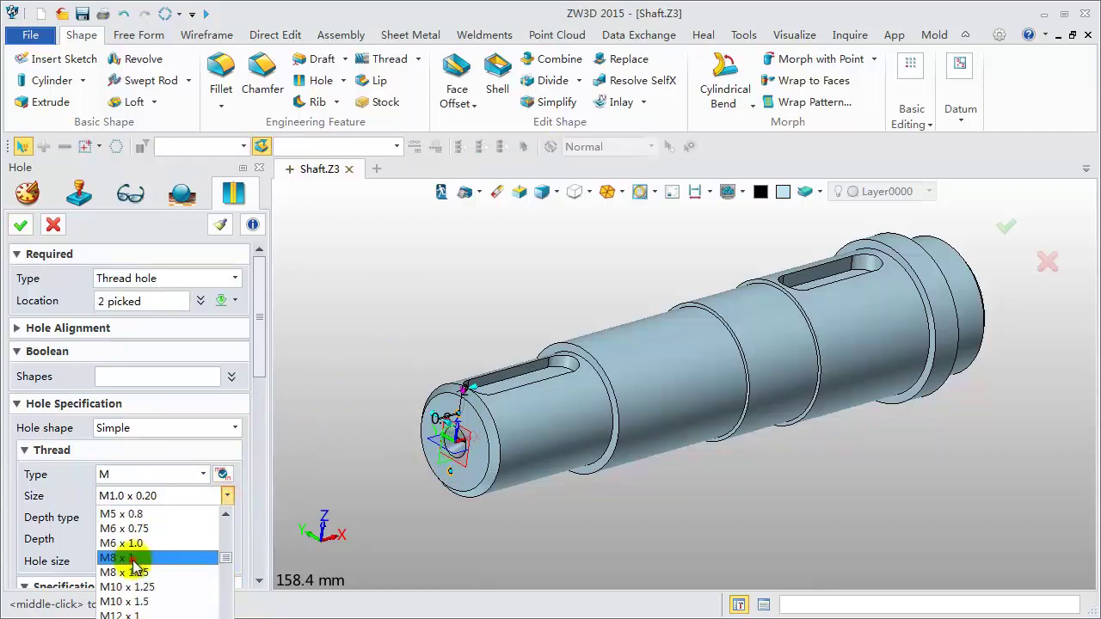
{"action": "left_click", "coordinate": [124, 559]}
{"action": "left_click", "coordinate": [159, 517]}
{"action": "left_click", "coordinate": [150, 537]}
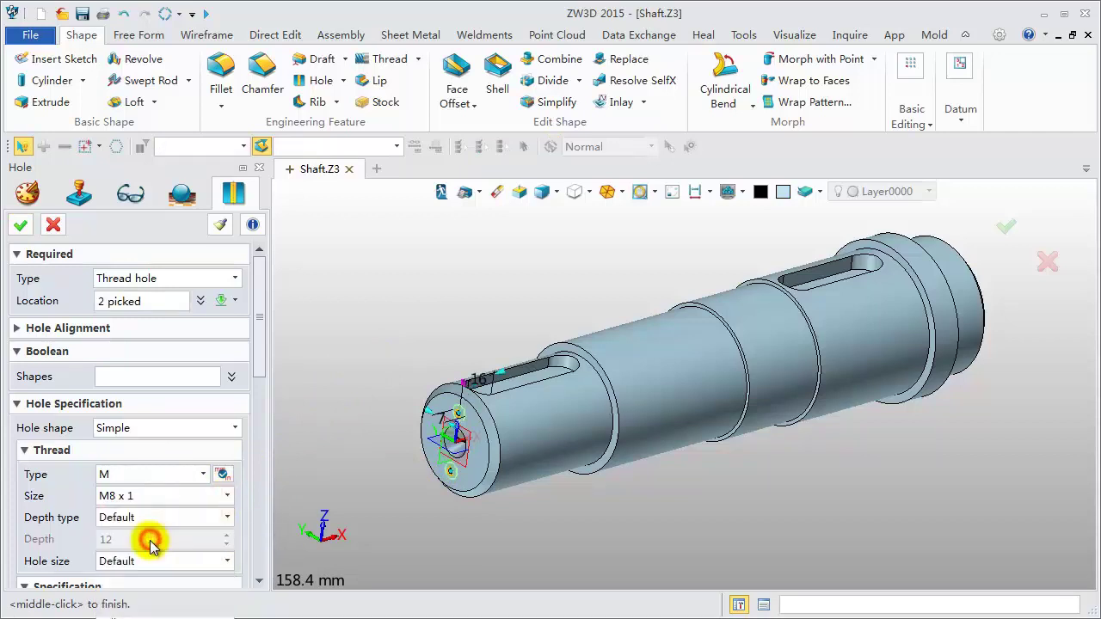
{"action": "left_click_drag", "start_coordinate": [260, 345], "coordinate": [239, 450]}
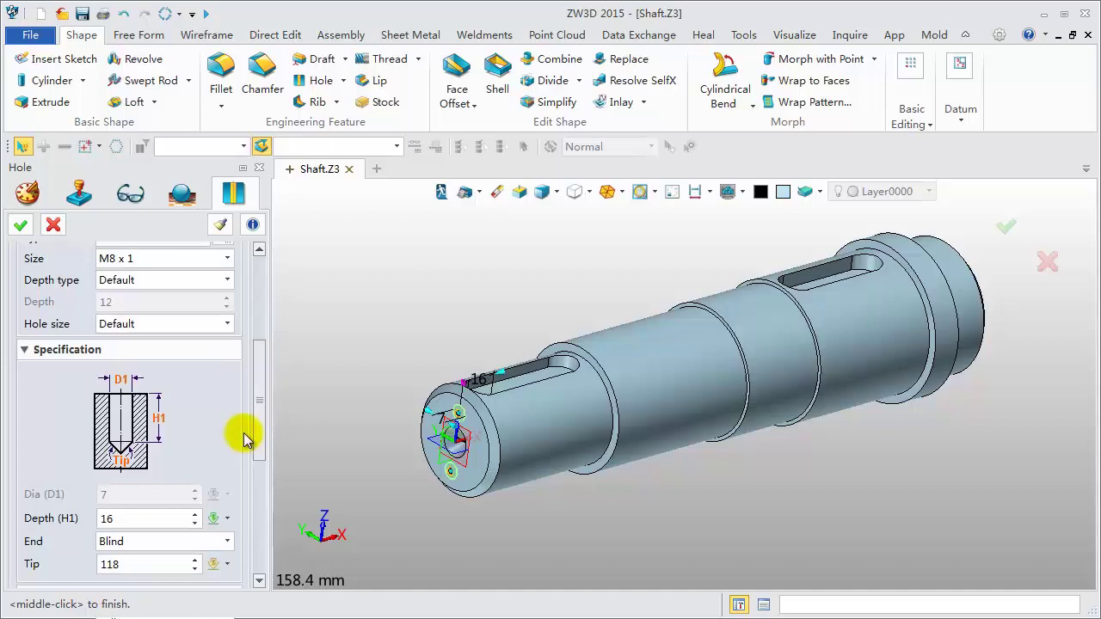
{"action": "double_click", "coordinate": [125, 471]}
{"action": "type", "text": "8"}
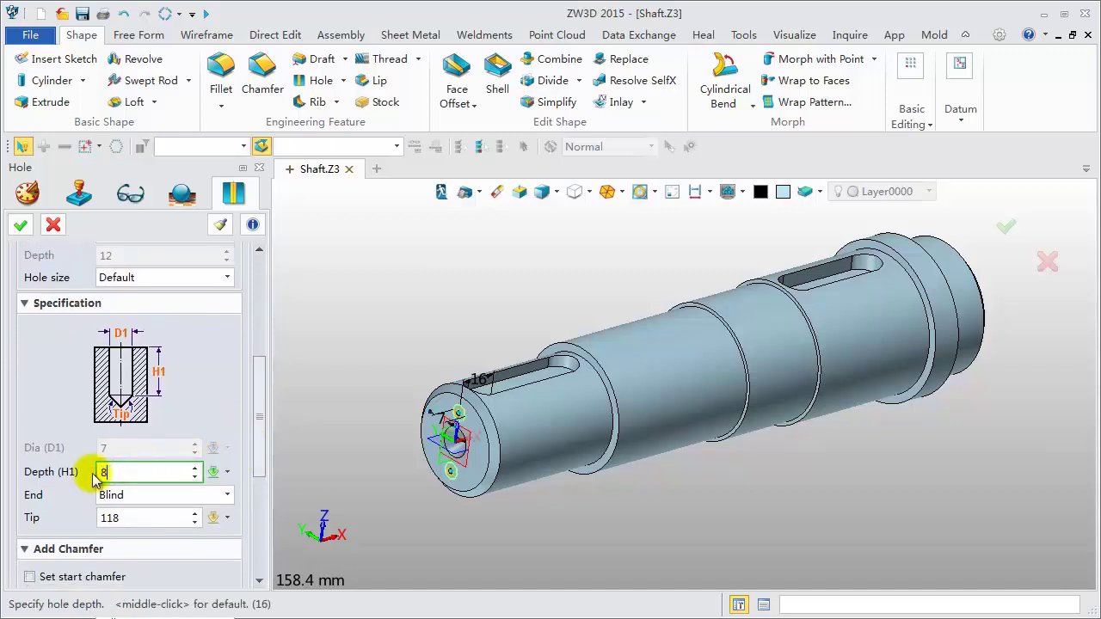
Accept the two threaded holes and turn the view to the shaft's opposite end.
{"action": "left_click", "coordinate": [22, 226]}
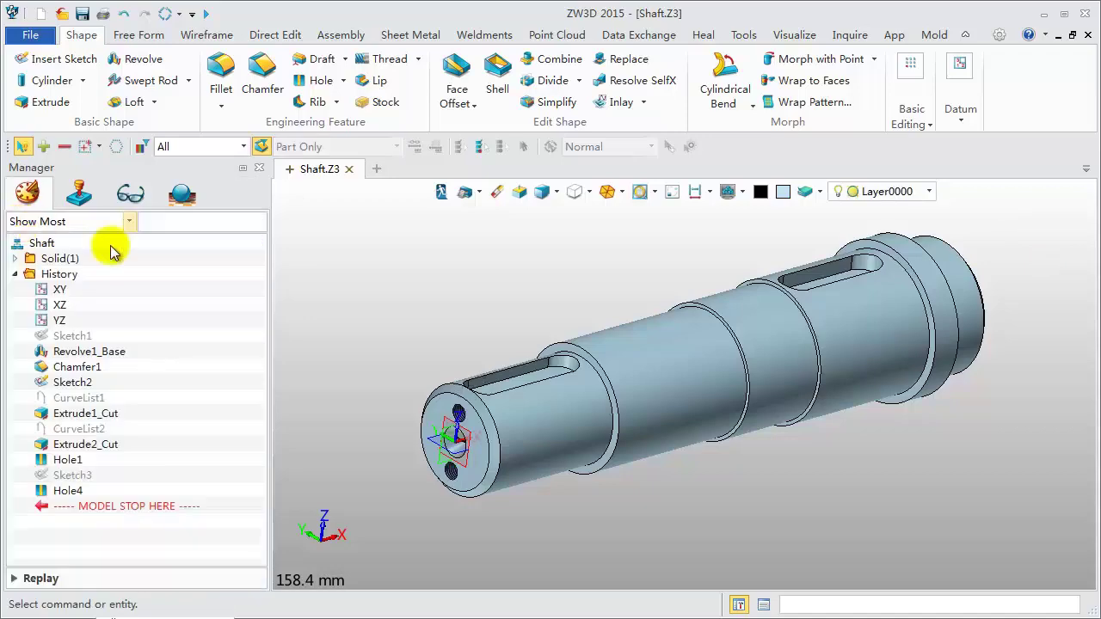
{"action": "right_click_drag", "start_coordinate": [977, 414], "coordinate": [712, 416]}
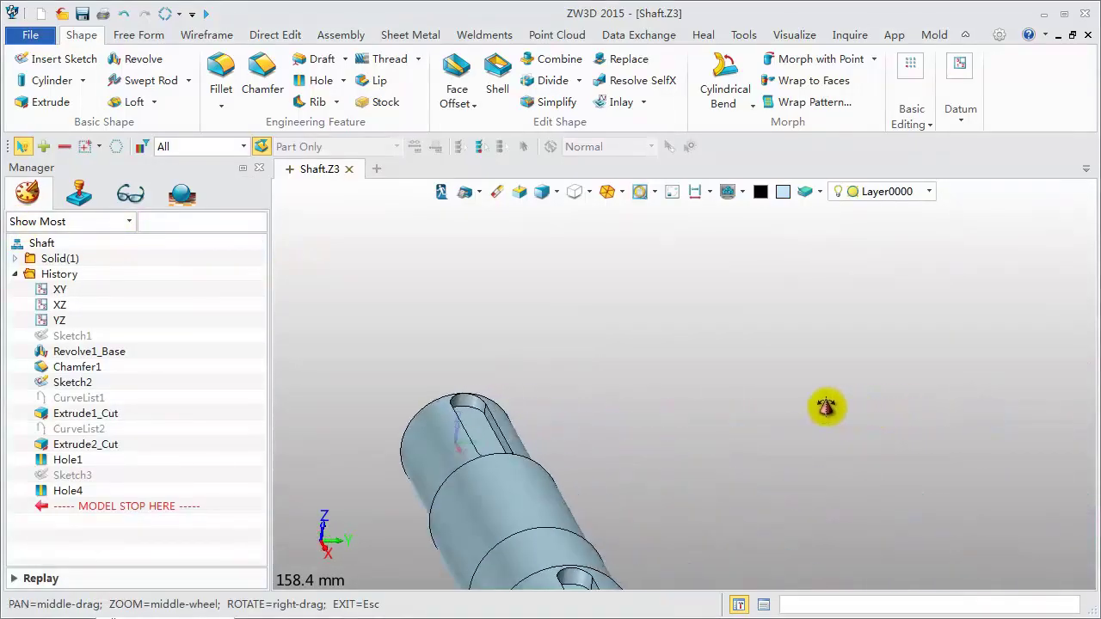
{"action": "middle_click_drag", "start_coordinate": [712, 416], "coordinate": [1041, 326]}
{"action": "scroll", "coordinate": [791, 404], "scroll_direction": "down", "scroll_amount": 3}
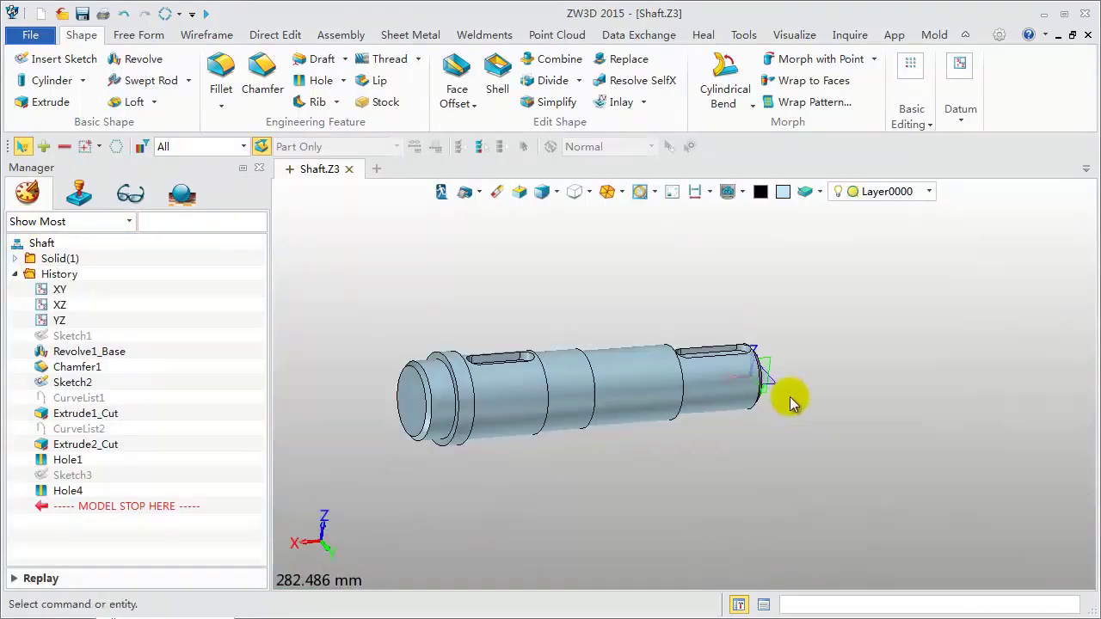
{"action": "scroll", "coordinate": [309, 404], "scroll_direction": "up", "scroll_amount": 3}
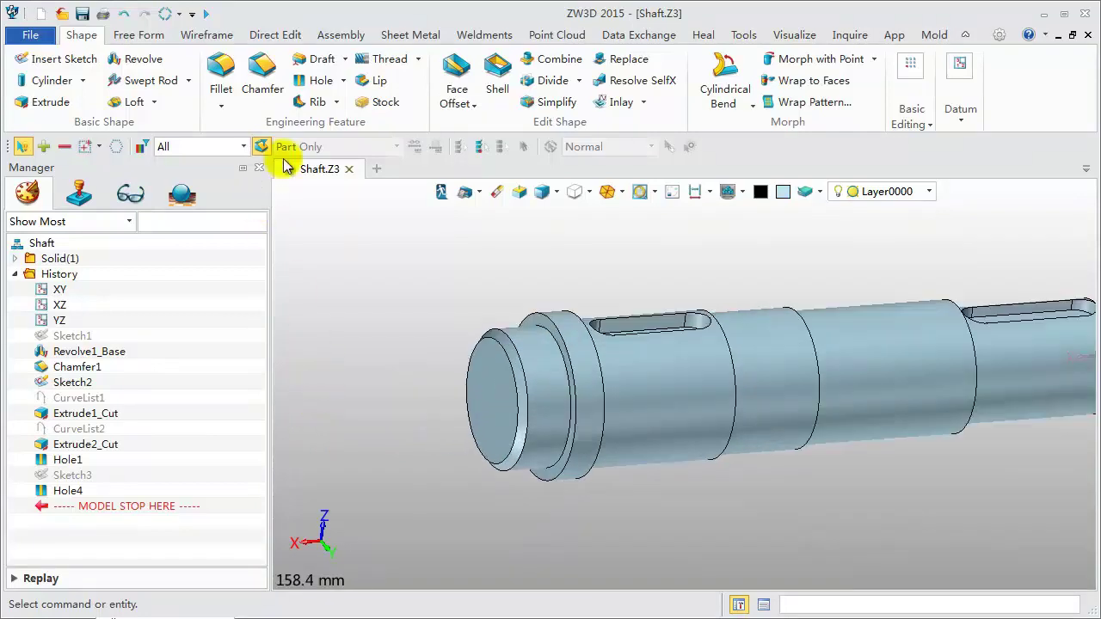
{"action": "left_click", "coordinate": [320, 80]}
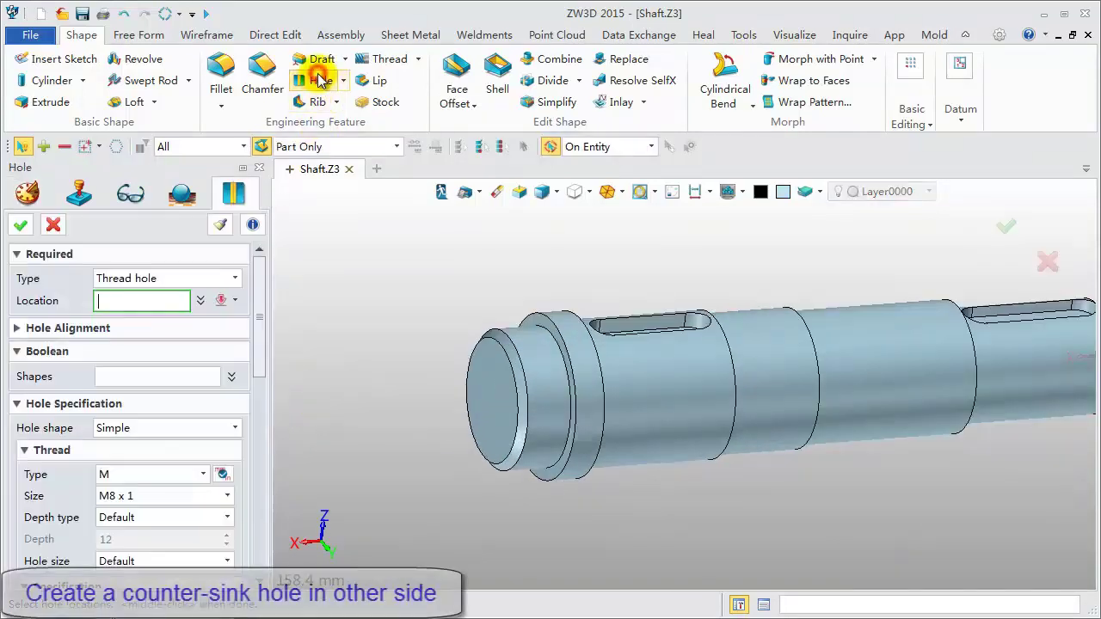
Place a General hole at the centre of curvature of the end face.
{"action": "left_click", "coordinate": [234, 278]}
{"action": "left_click", "coordinate": [221, 296]}
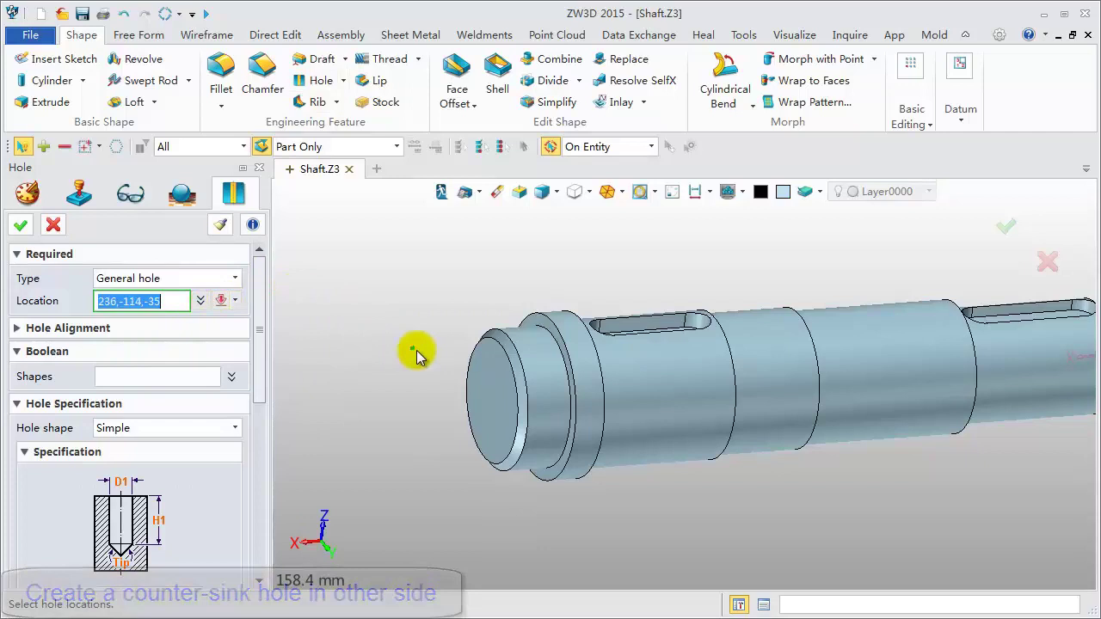
{"action": "right_click", "coordinate": [403, 235]}
{"action": "left_click", "coordinate": [447, 517]}
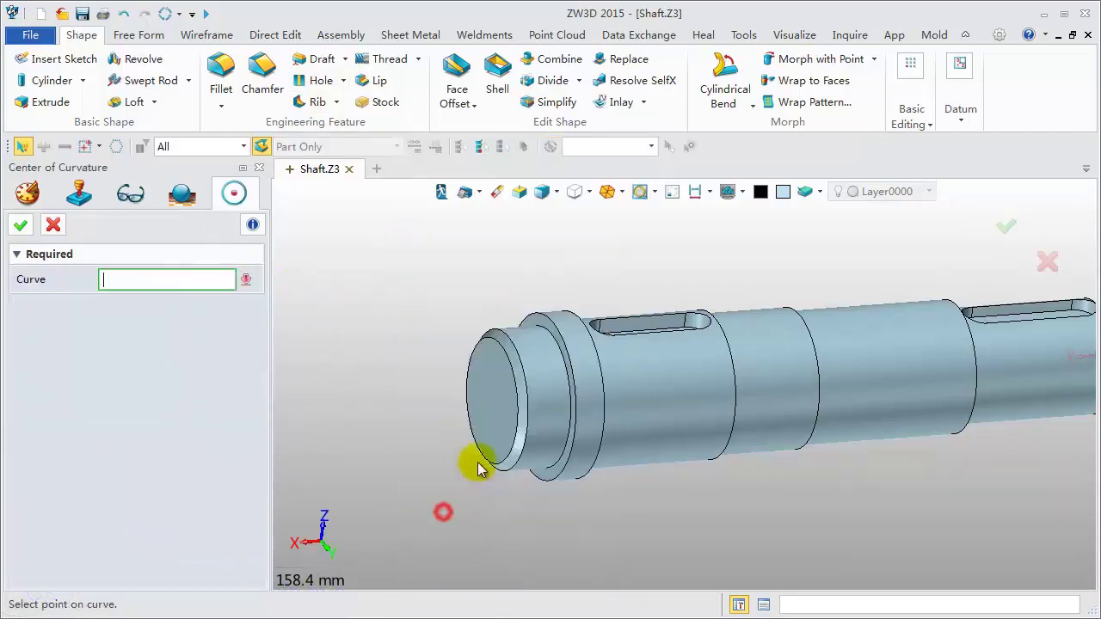
{"action": "left_click", "coordinate": [516, 449]}
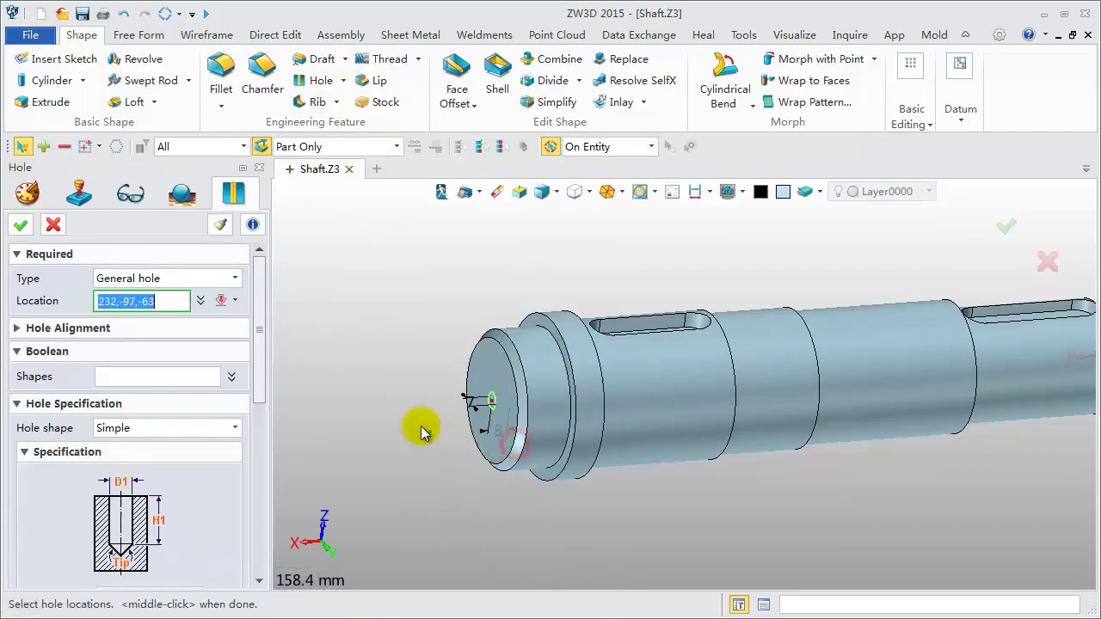
Make it a countersink with D2 12.5, diameter 8.75 and depth 11.5.
{"action": "left_click", "coordinate": [234, 427]}
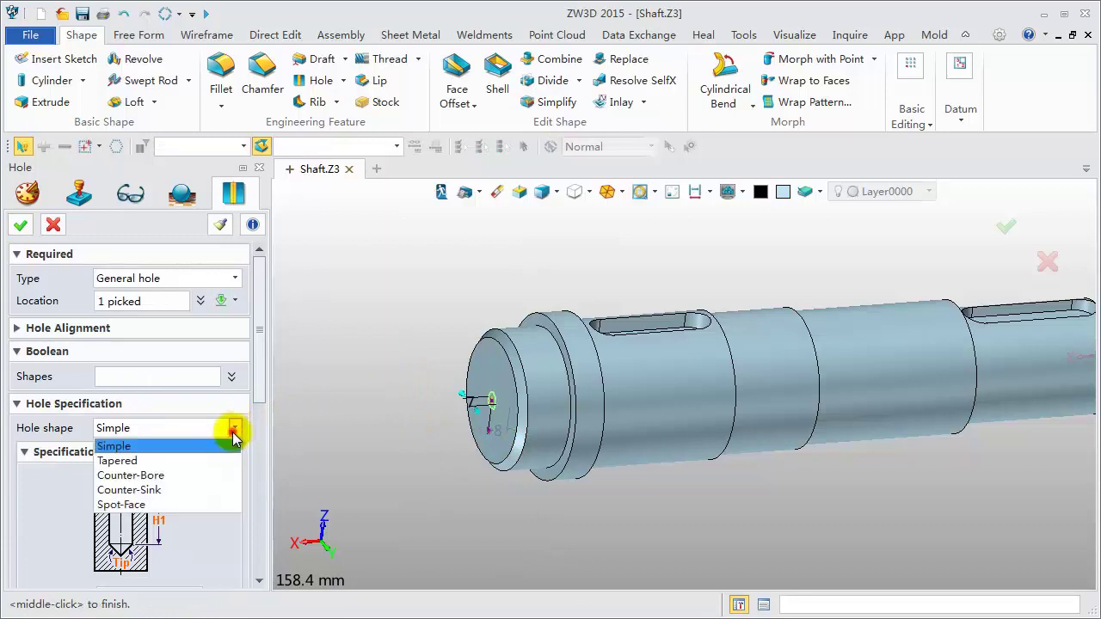
{"action": "left_click", "coordinate": [200, 486]}
{"action": "left_click_drag", "start_coordinate": [259, 370], "coordinate": [256, 499]}
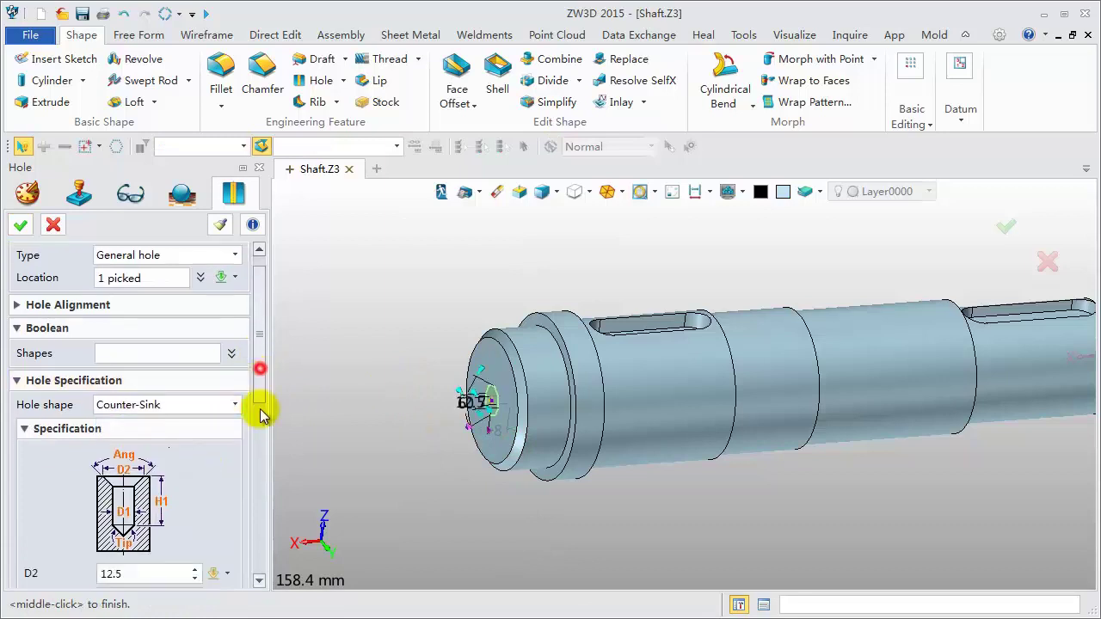
{"action": "left_click_drag", "start_coordinate": [129, 305], "coordinate": [100, 302]}
{"action": "type", "text": "8.75"}
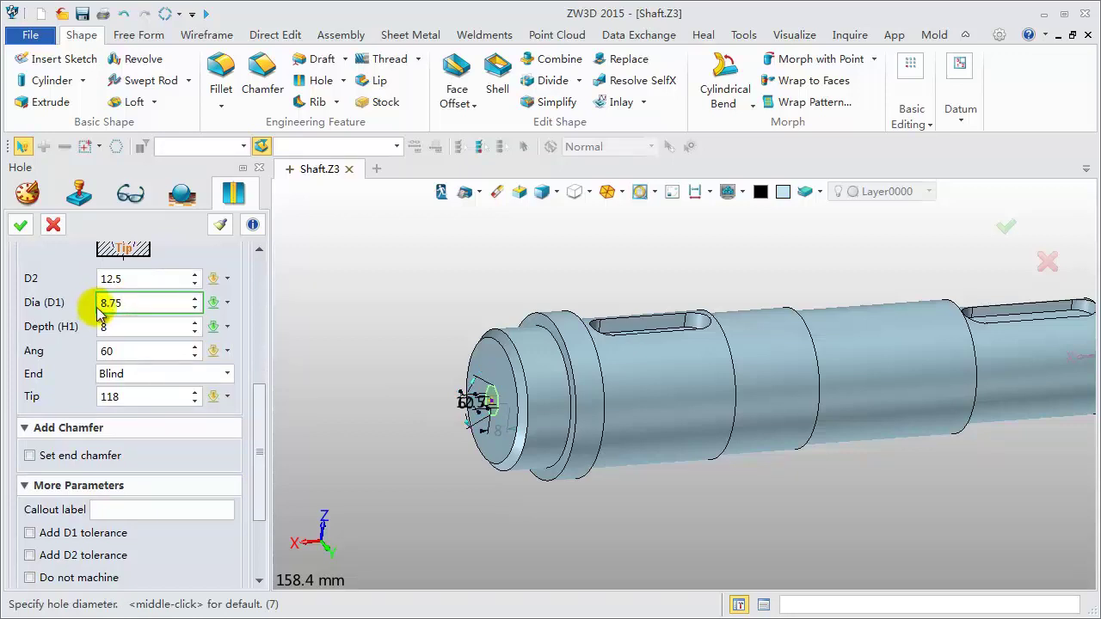
{"action": "left_click_drag", "start_coordinate": [130, 331], "coordinate": [62, 338]}
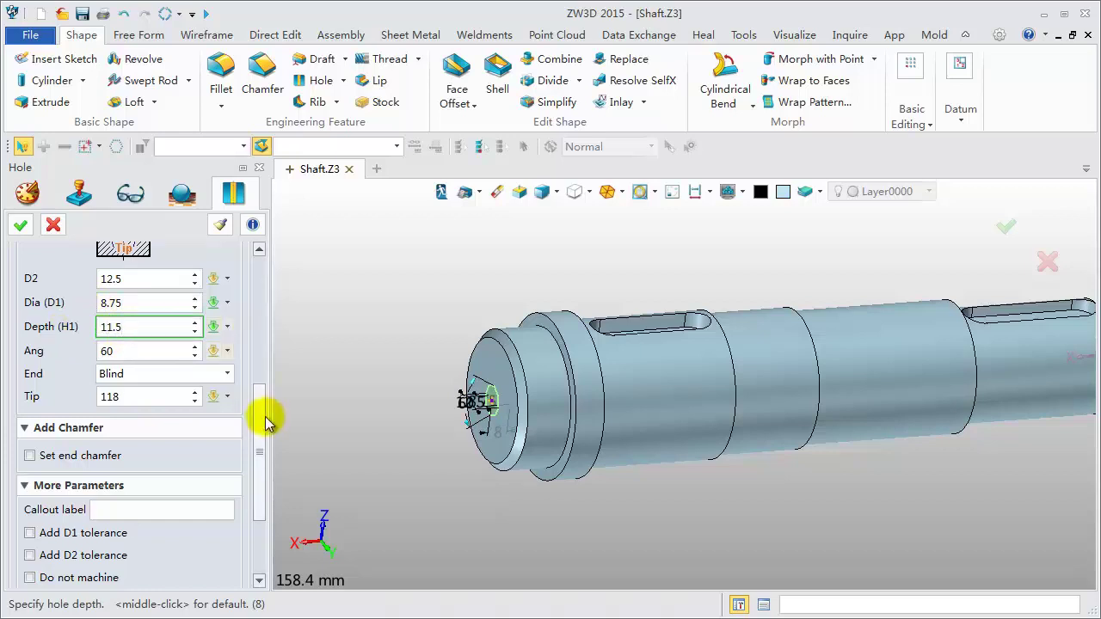
{"action": "left_click_drag", "start_coordinate": [262, 422], "coordinate": [263, 364]}
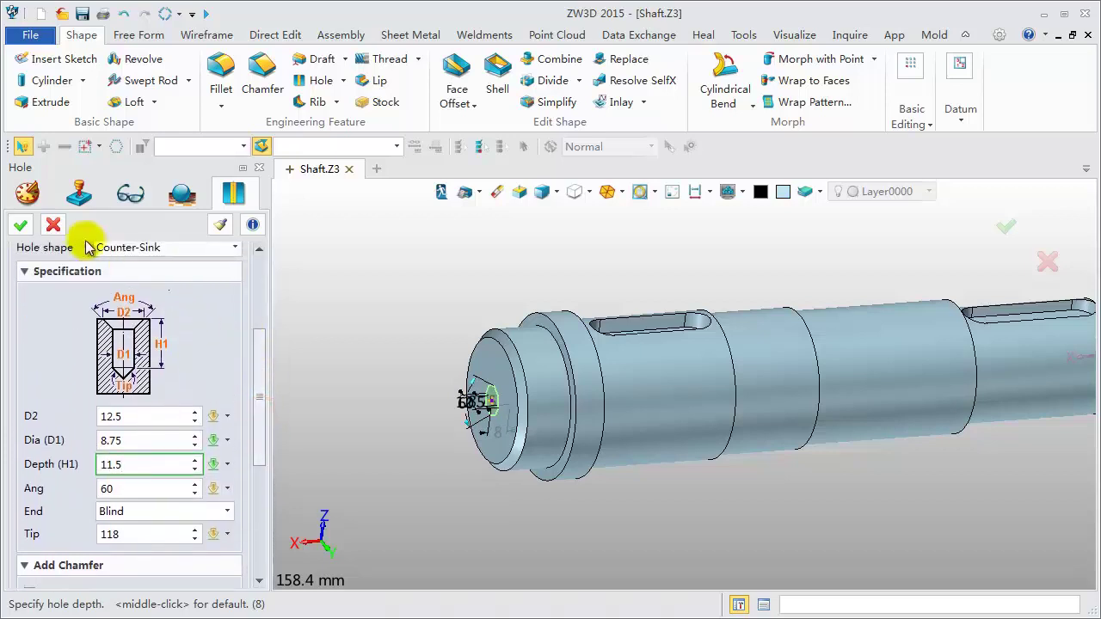
{"action": "left_click", "coordinate": [19, 225]}
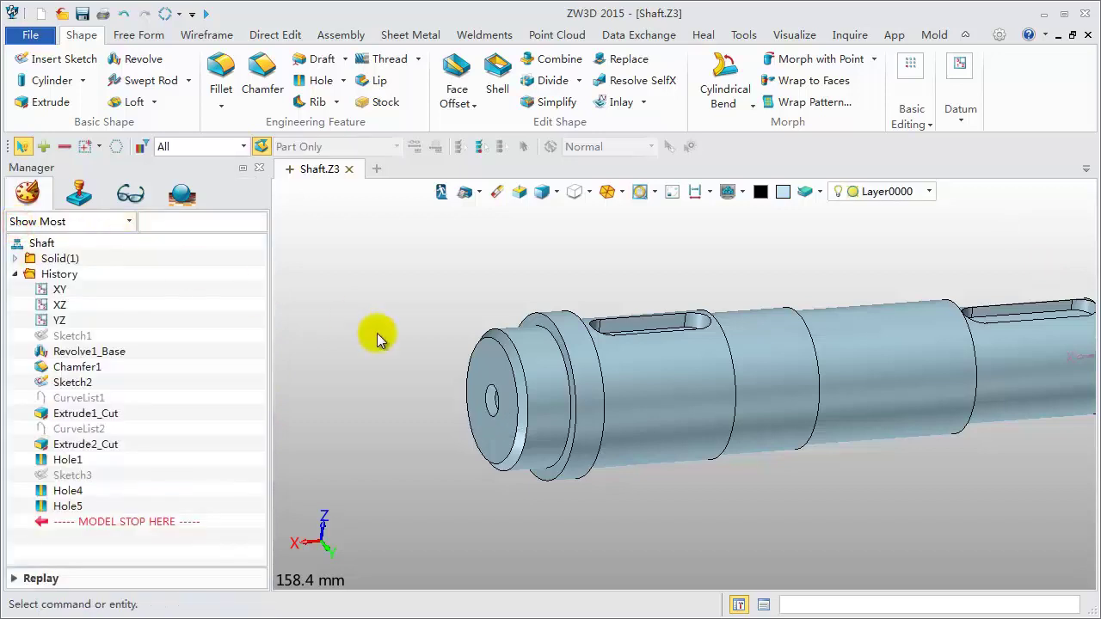
{"action": "scroll", "coordinate": [391, 342], "scroll_direction": "down", "scroll_amount": 1}
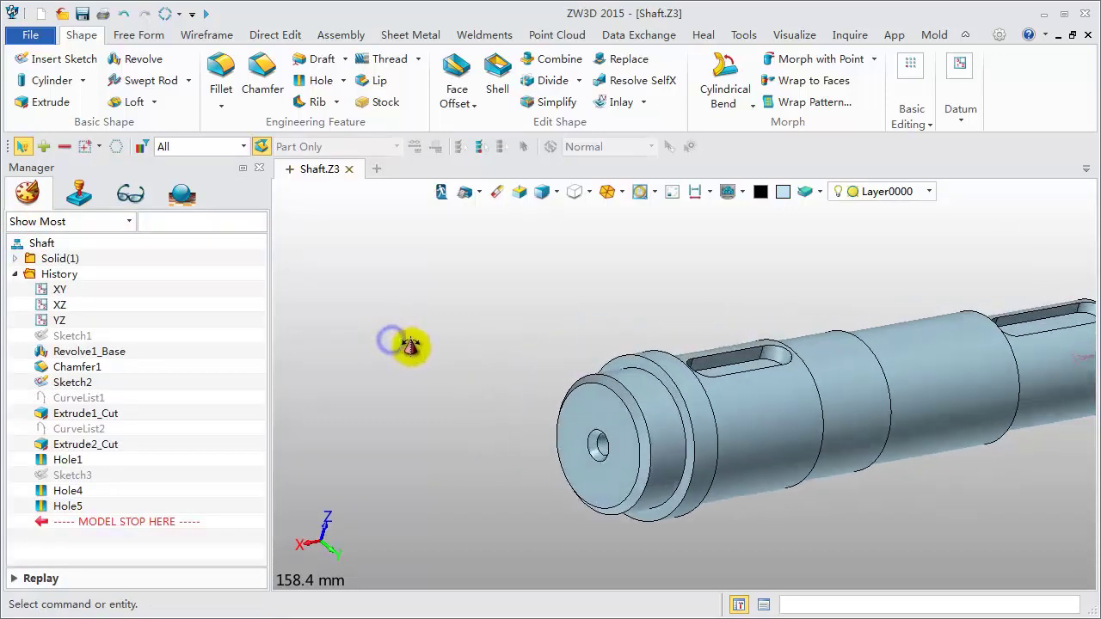